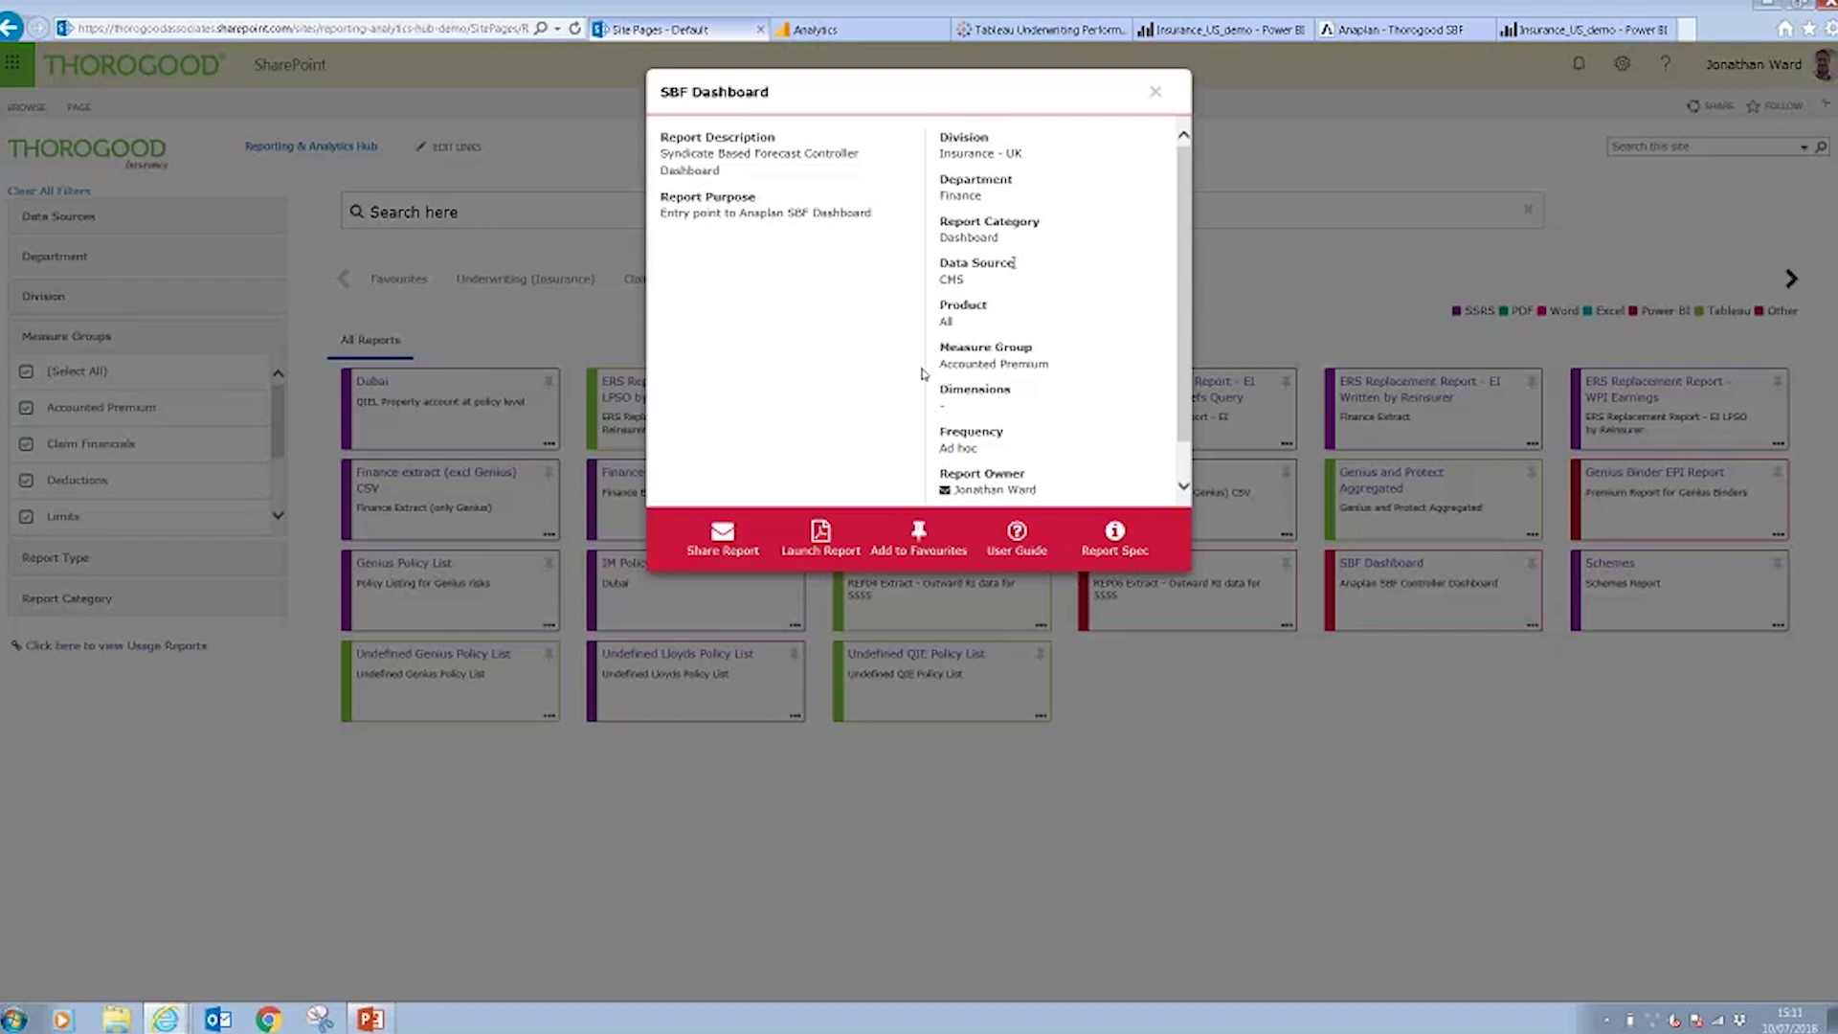
- Start an e-mail query to the SBF Dashboard's report owner, allowing Microsoft Office to open, and discard the message
left_click(983, 491)
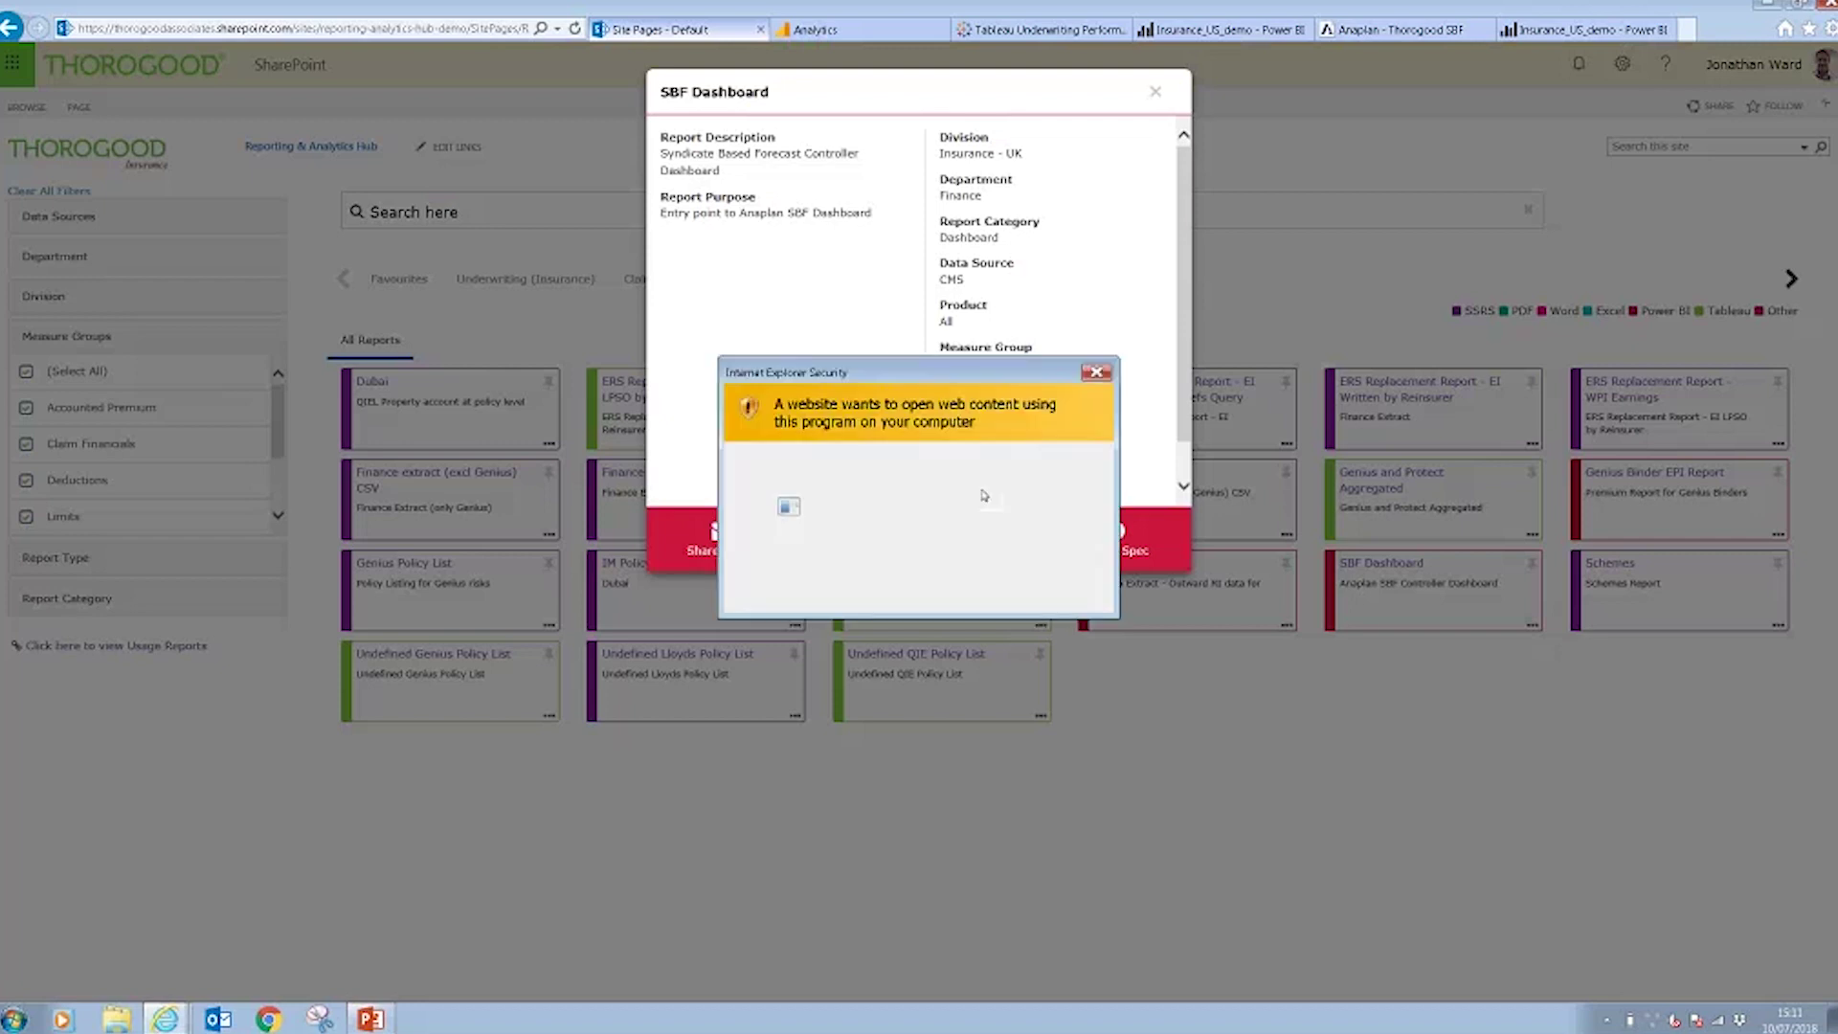
left_click(1000, 591)
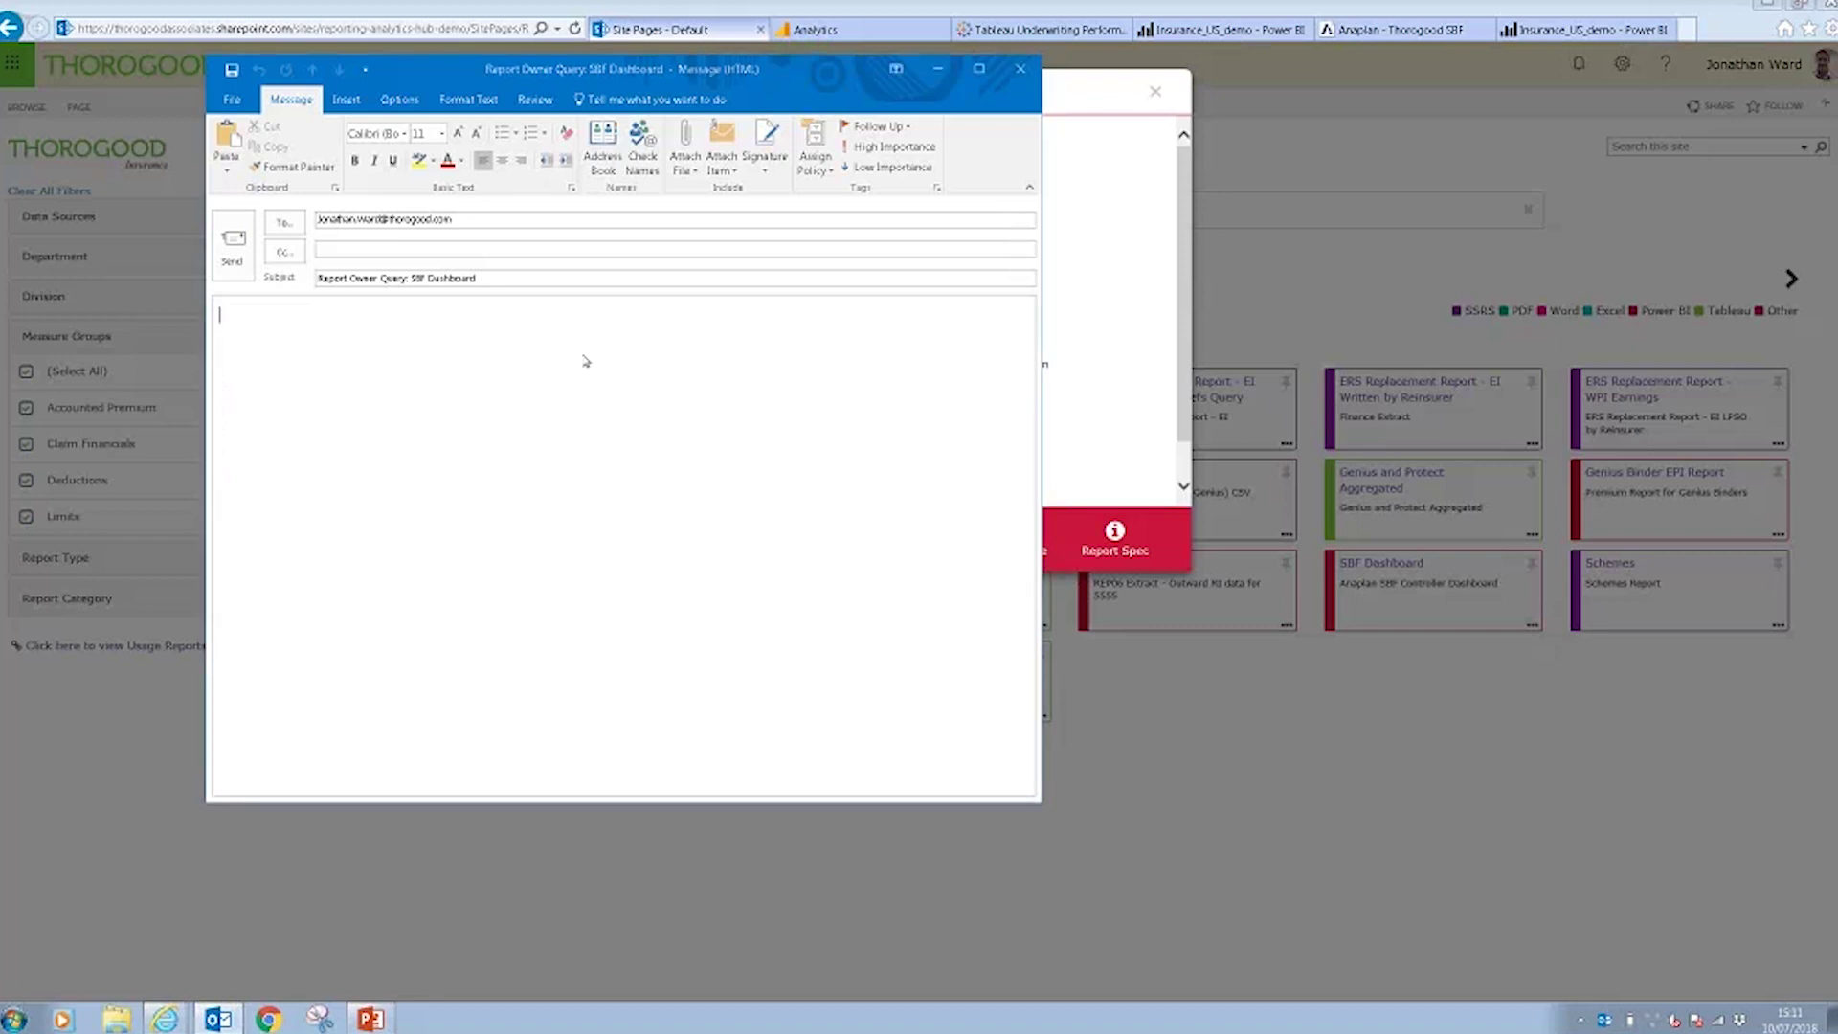
key("Escape")
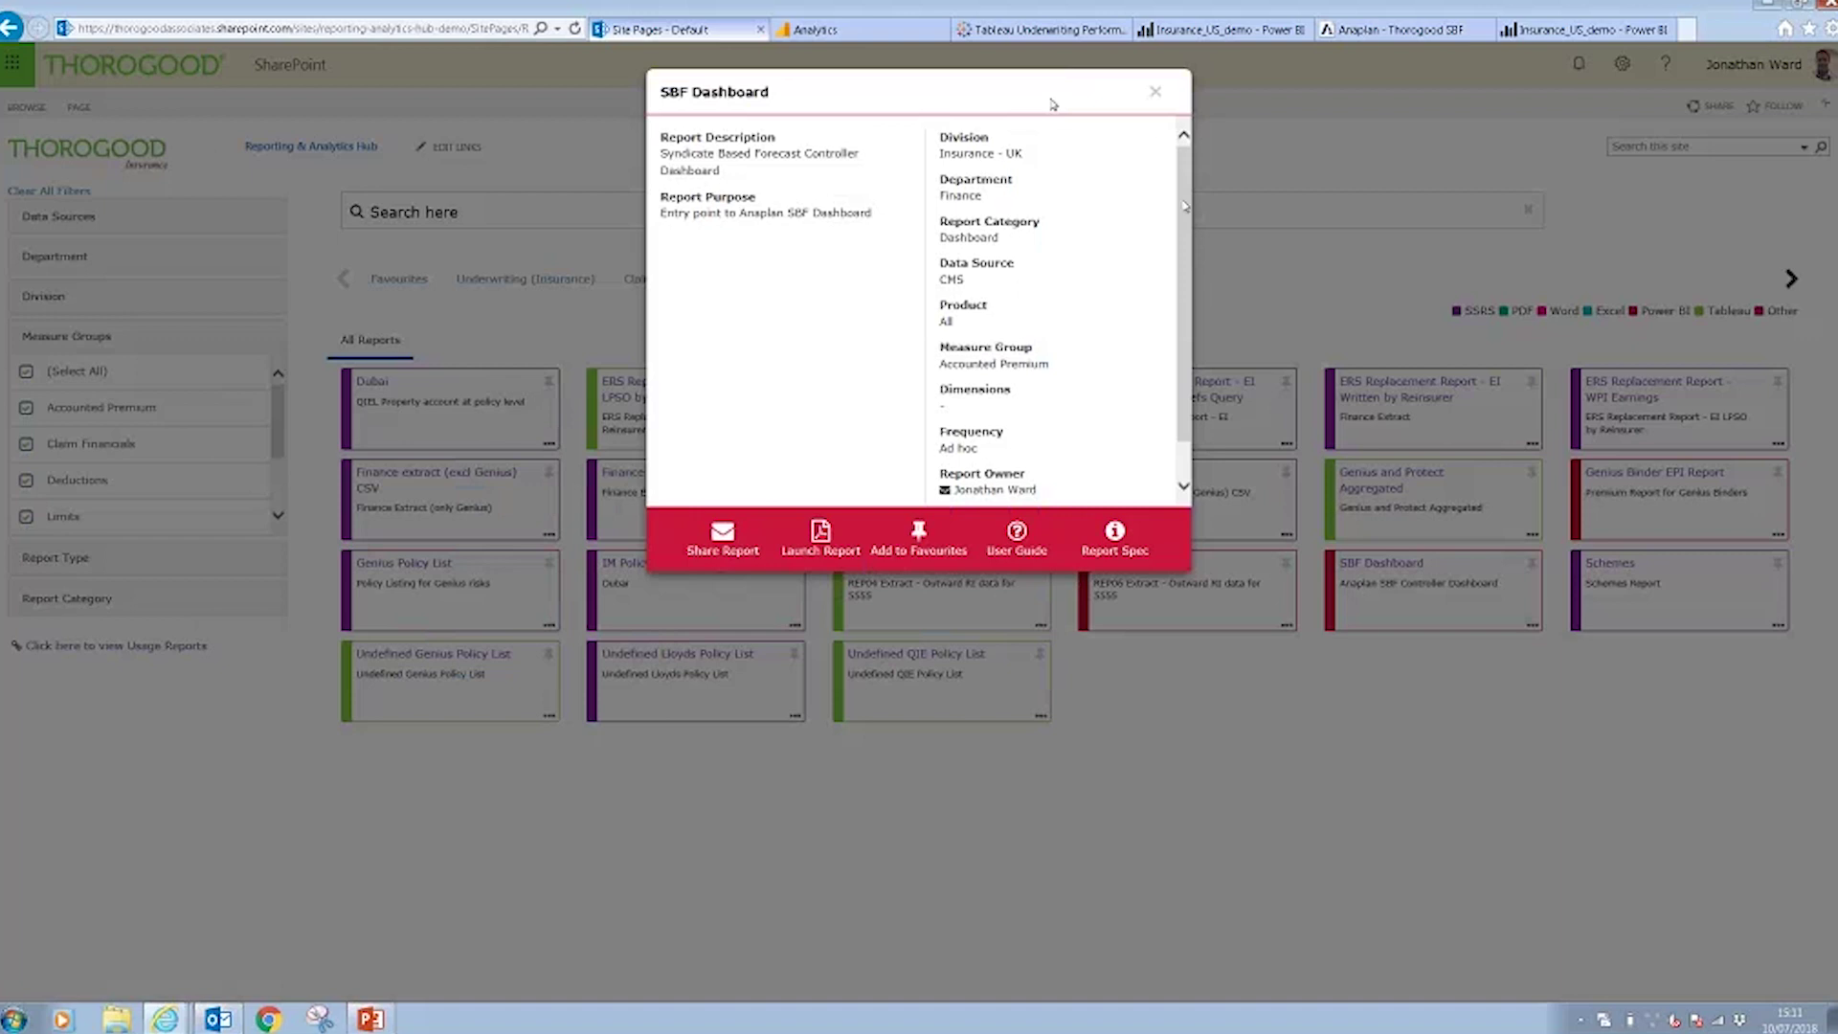
- Launch the SBF Dashboard report and look at the Business selector on the Anaplan controller dashboard
left_click_drag(1183, 206, 1184, 231)
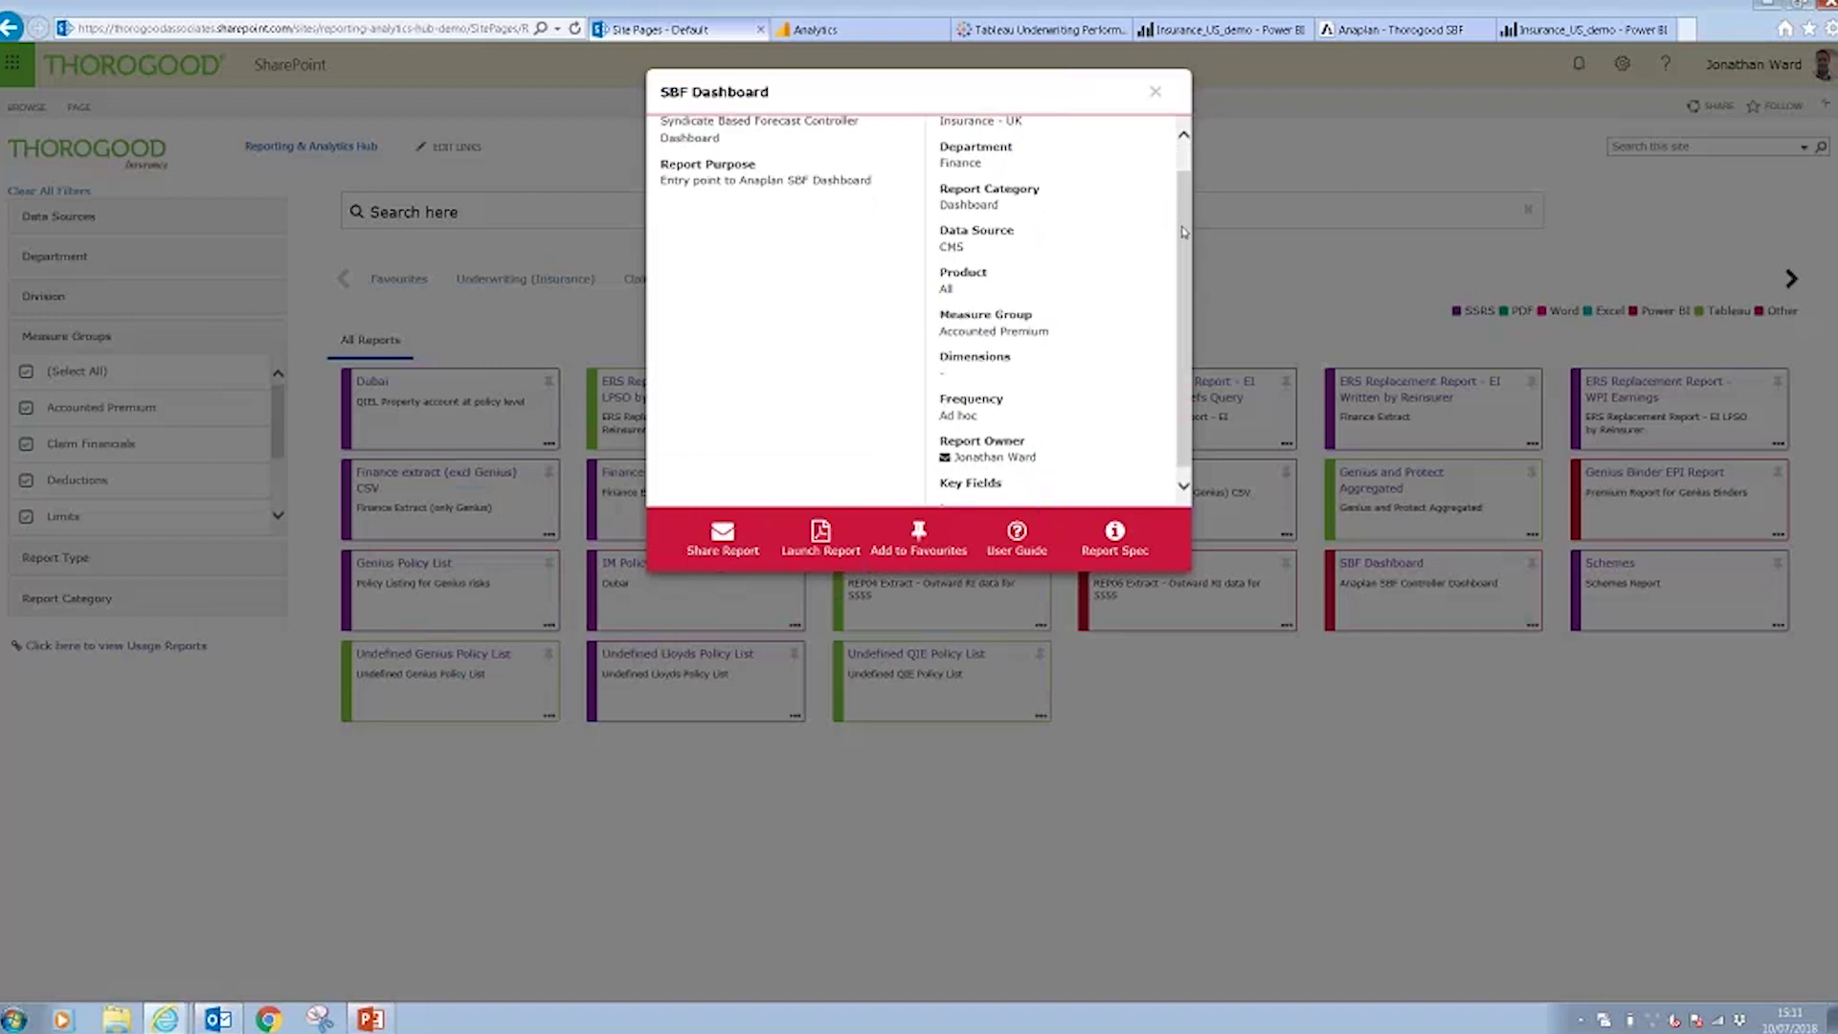
left_click(829, 544)
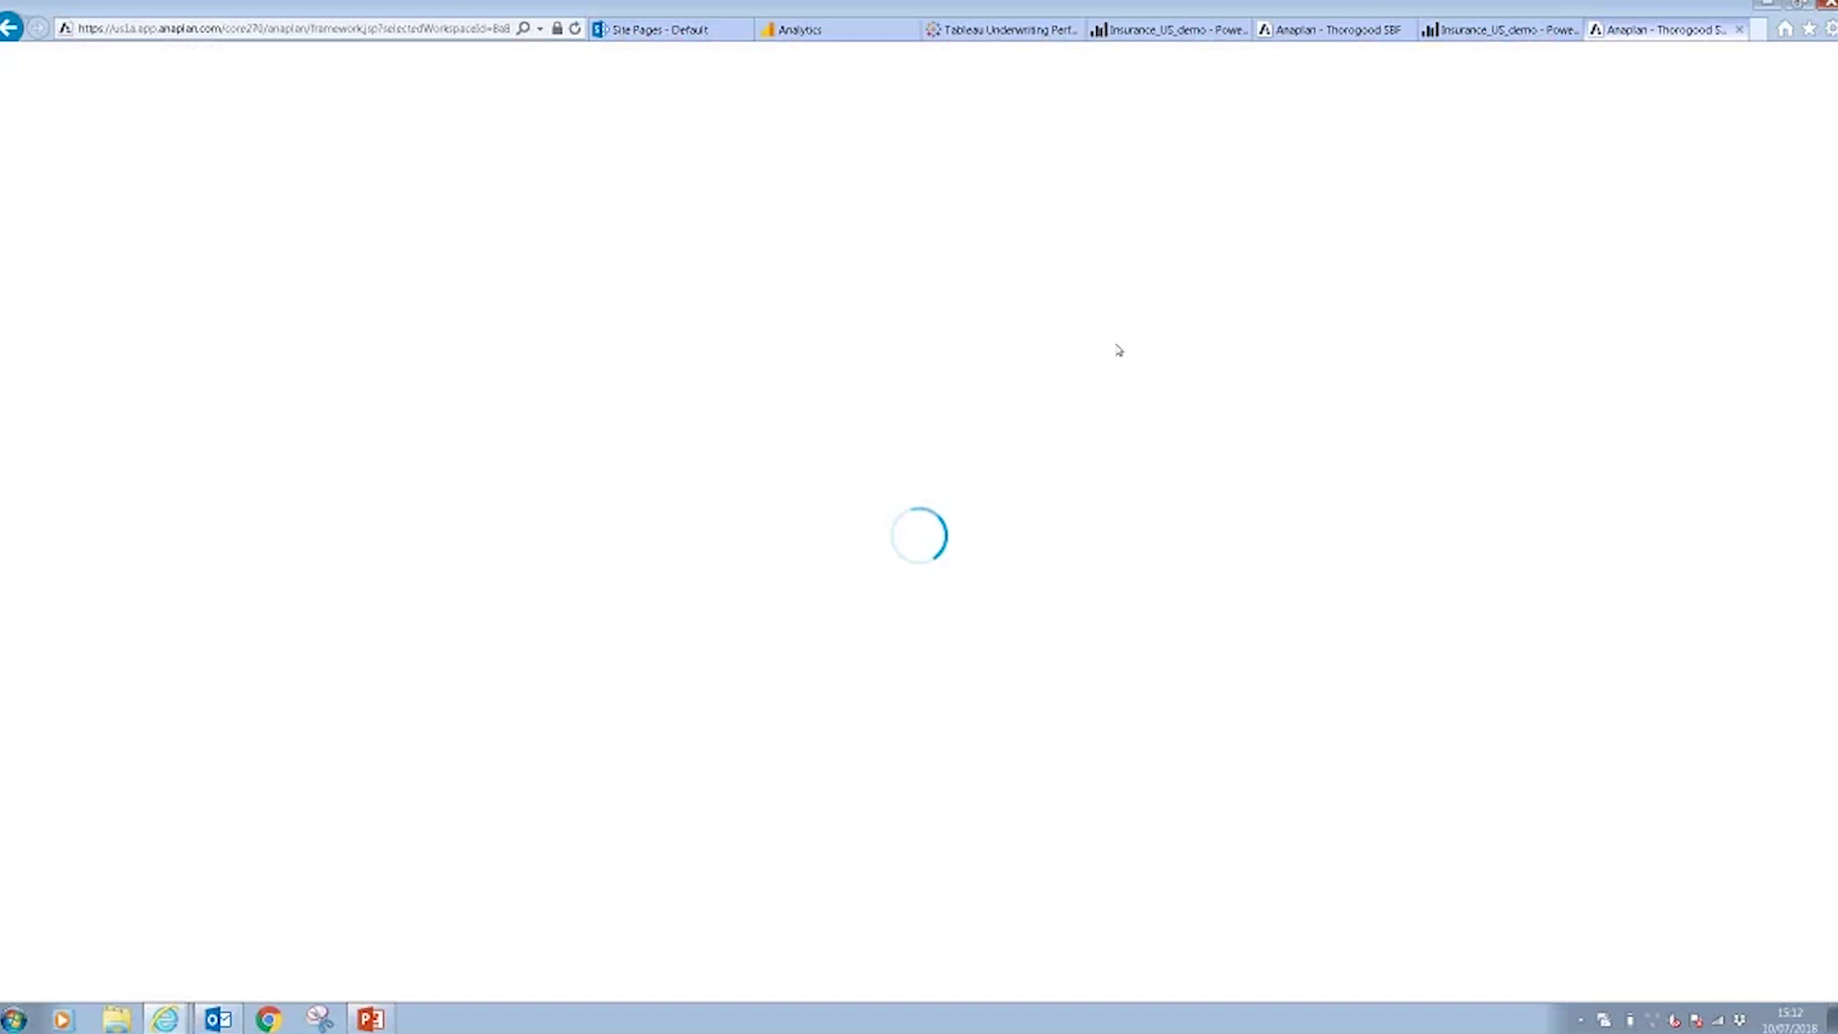
left_click(583, 190)
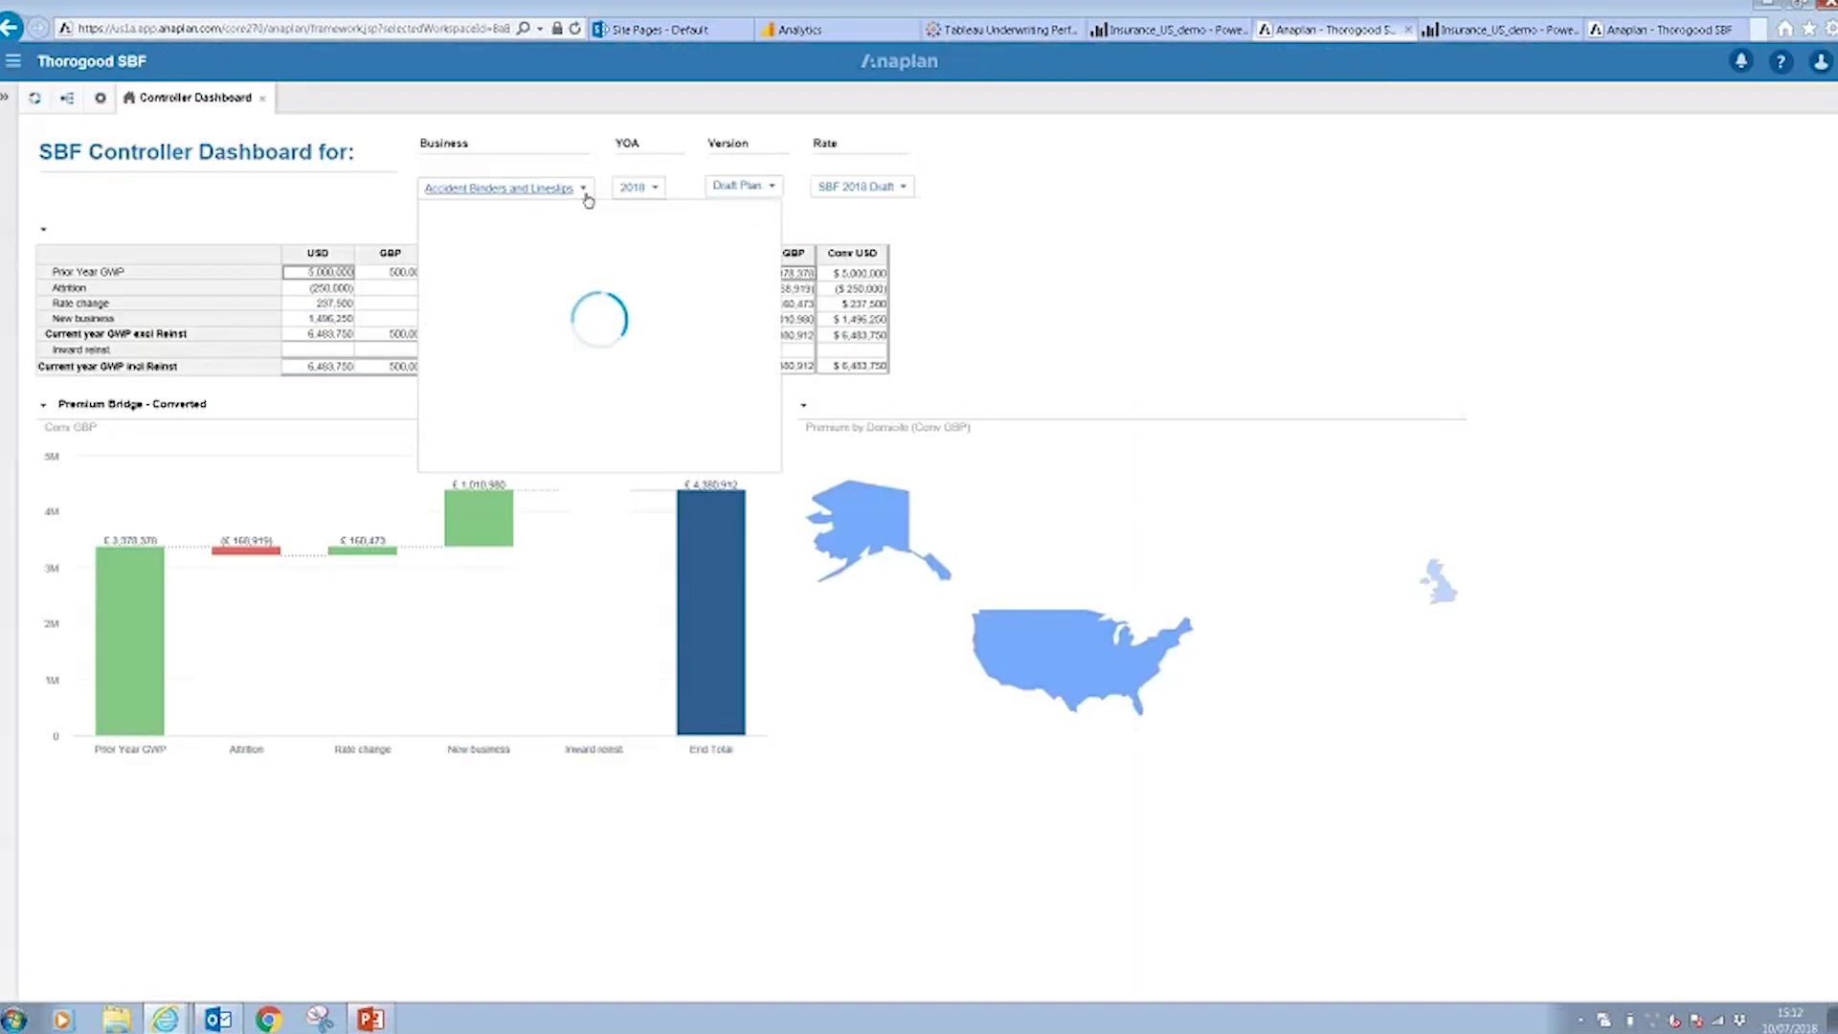
left_click(586, 196)
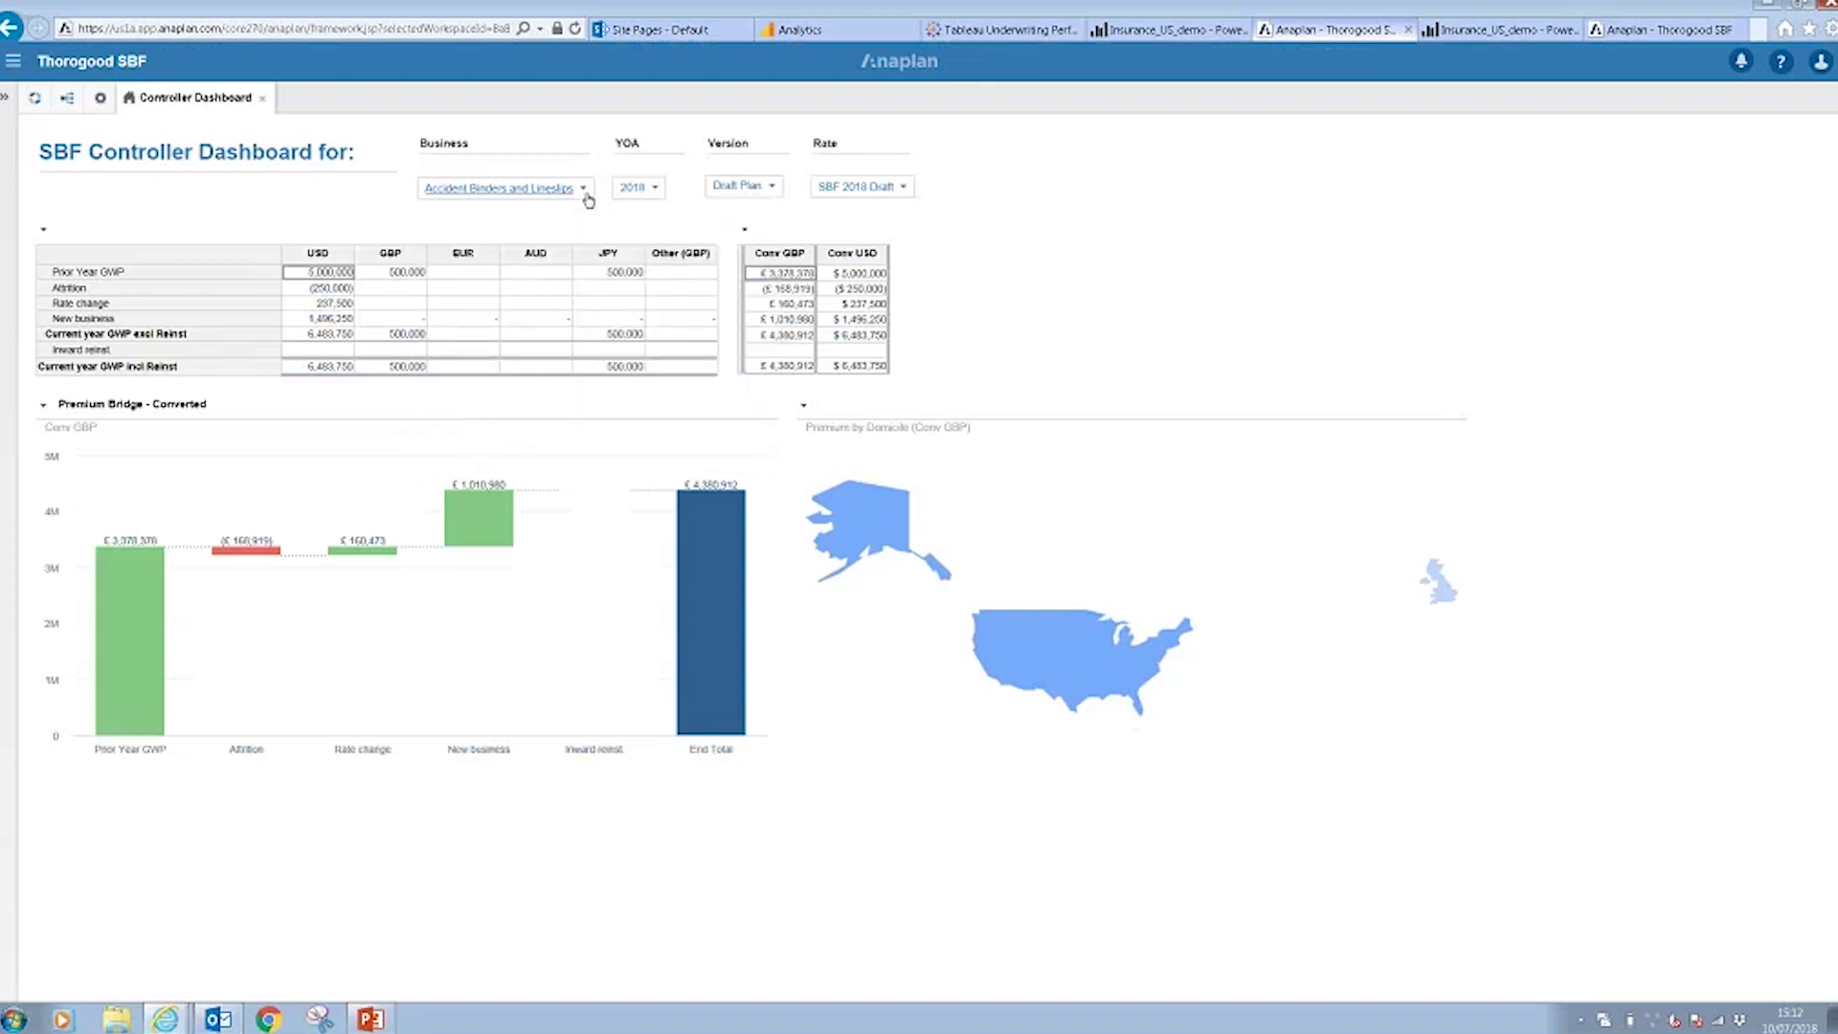
- Return to the Reporting & Analytics Hub and start sharing the SBF Dashboard report by e-mail, allowing Microsoft Office to open
left_click(632, 35)
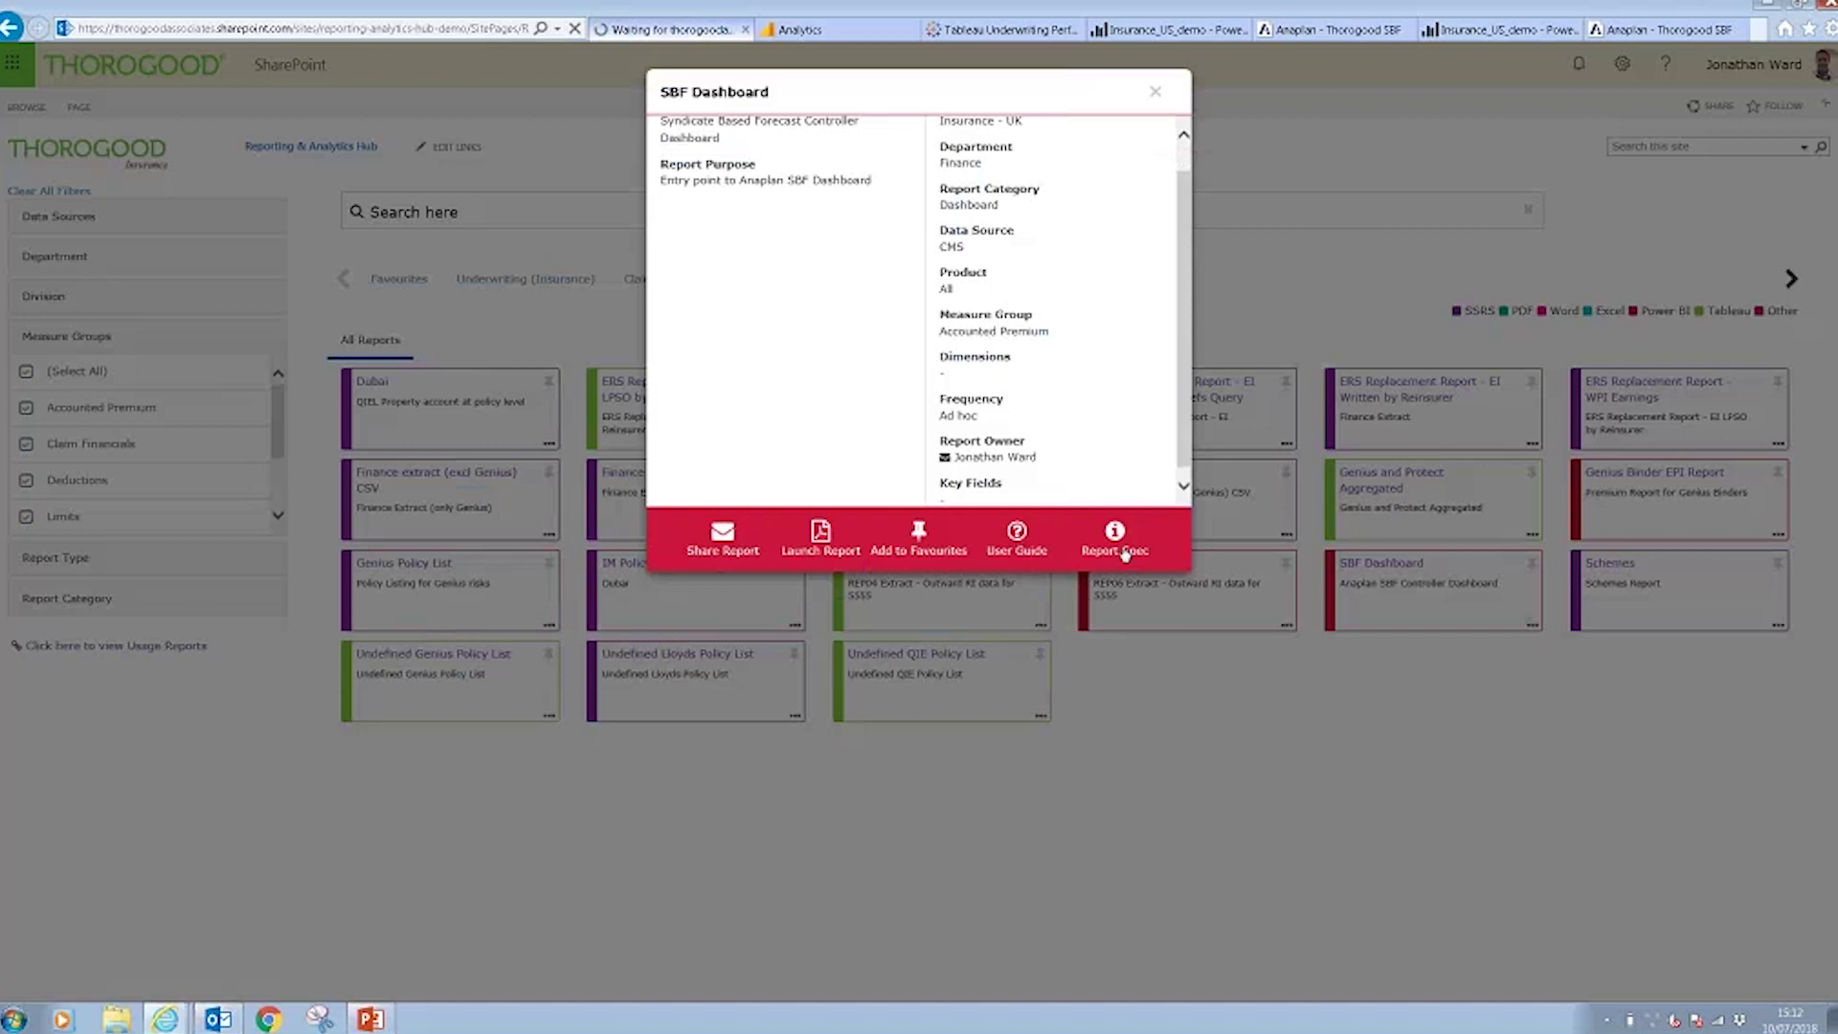
left_click(720, 541)
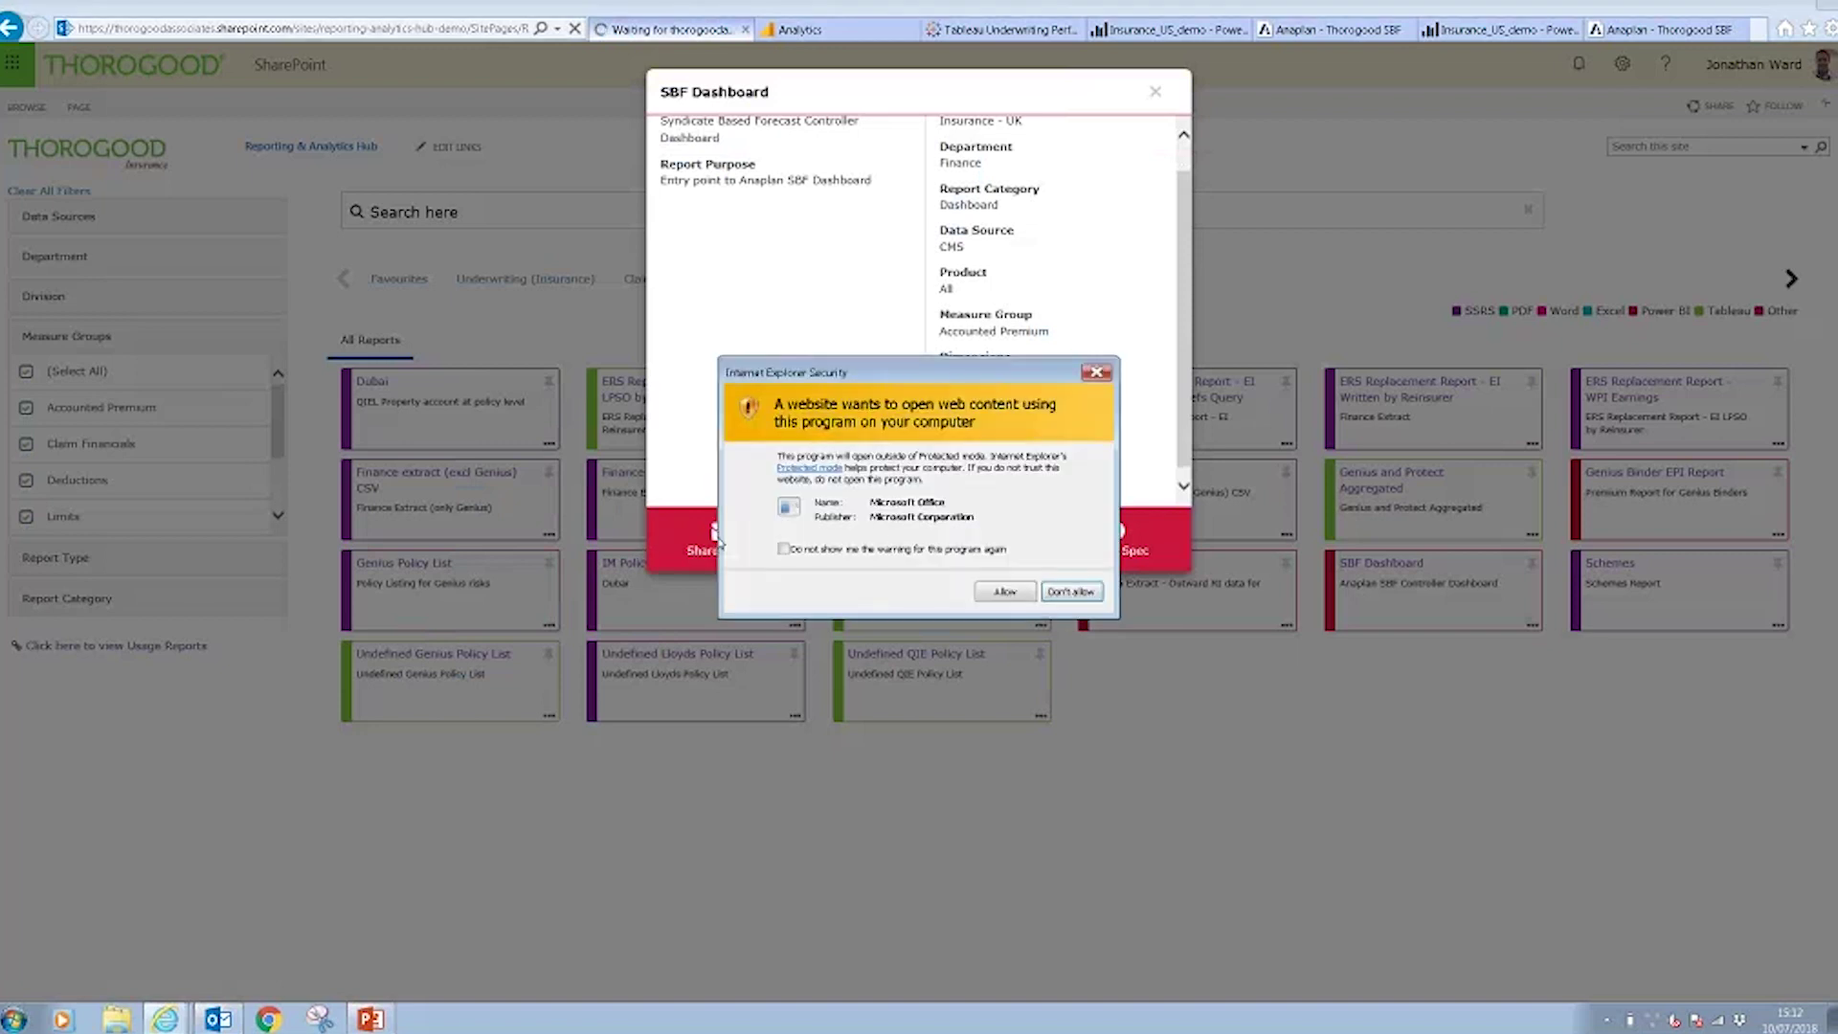
left_click(1009, 593)
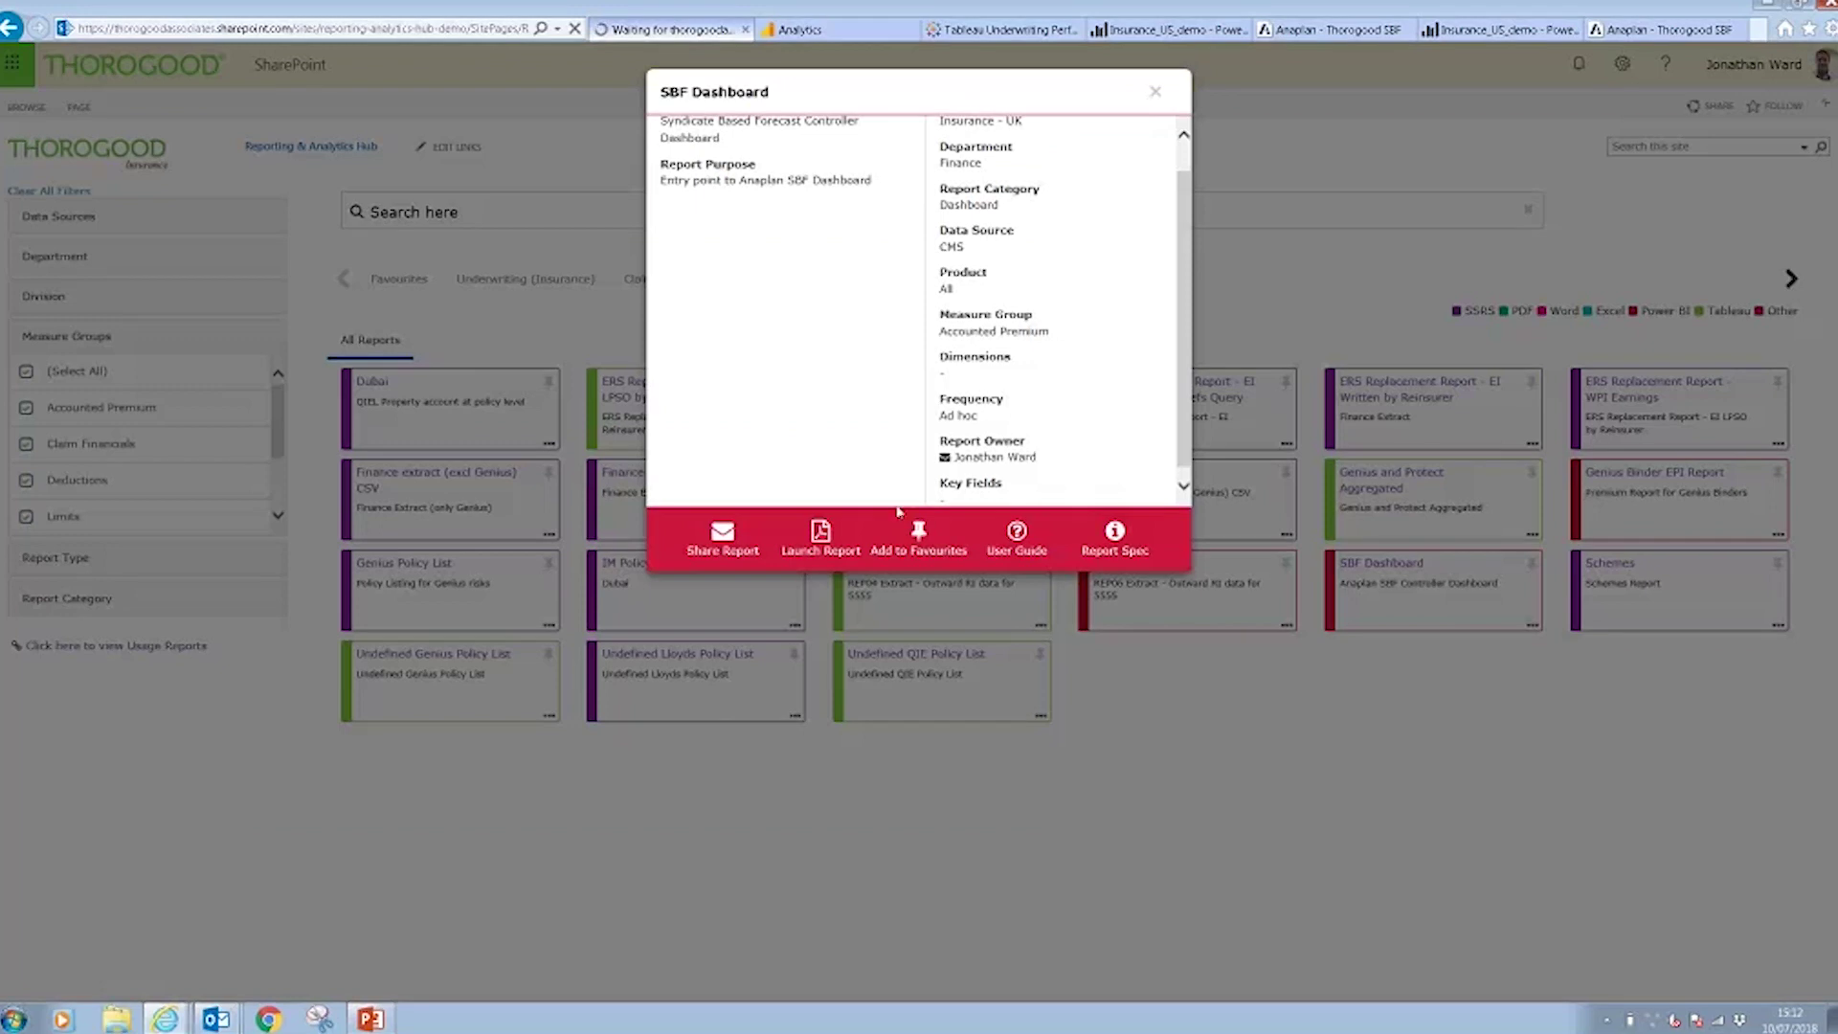
- Add the SBF Dashboard report to the favourites, close its details and show the Favourites list
left_click(920, 538)
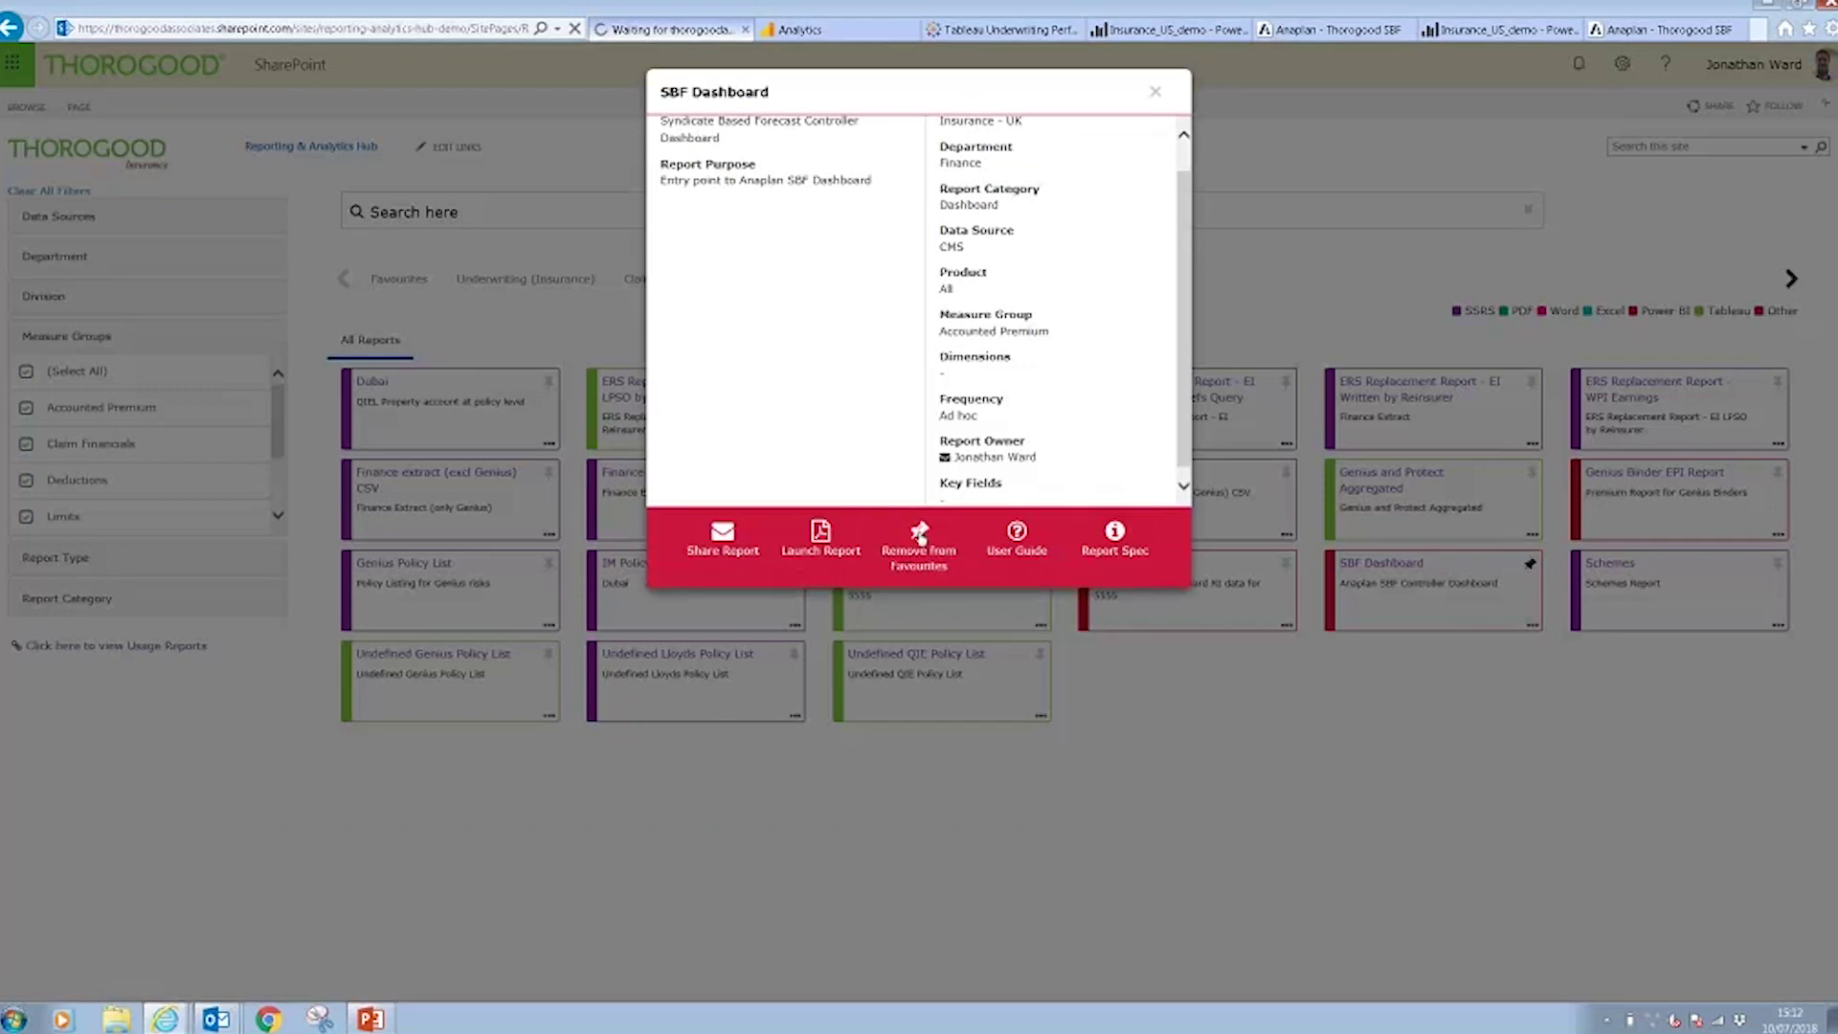
left_click(1155, 94)
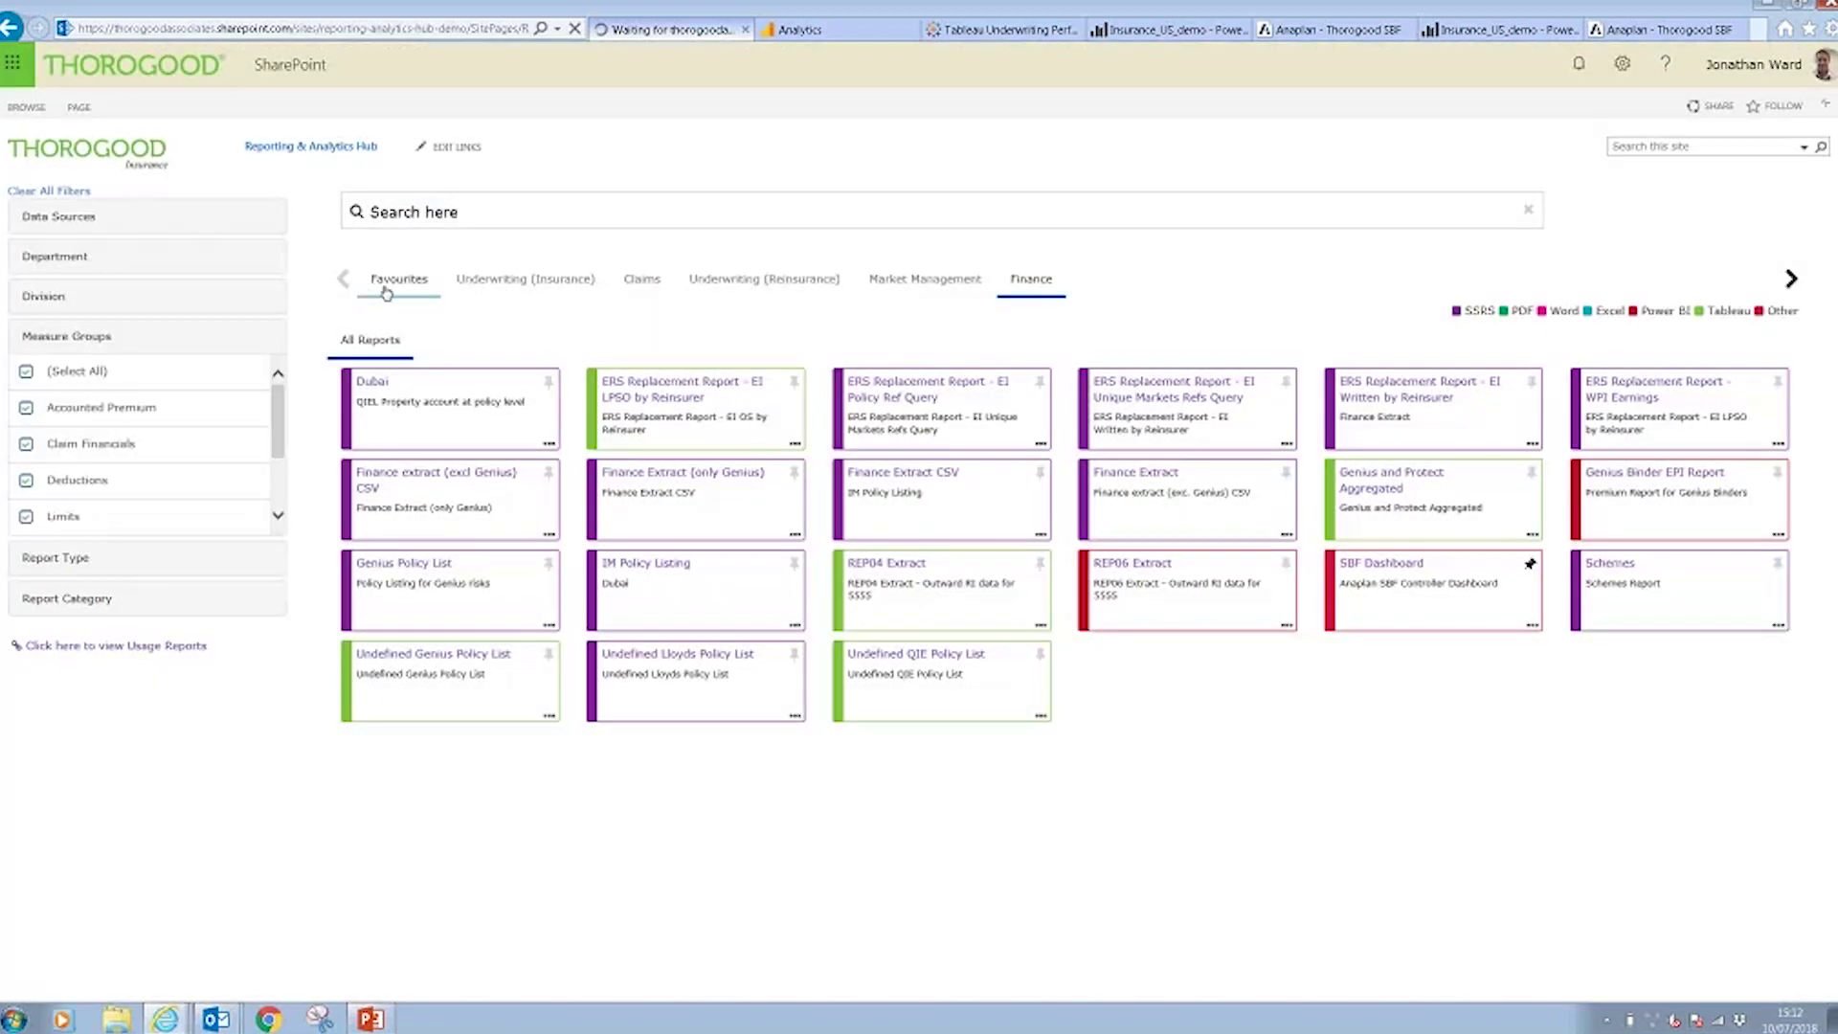
left_click(387, 292)
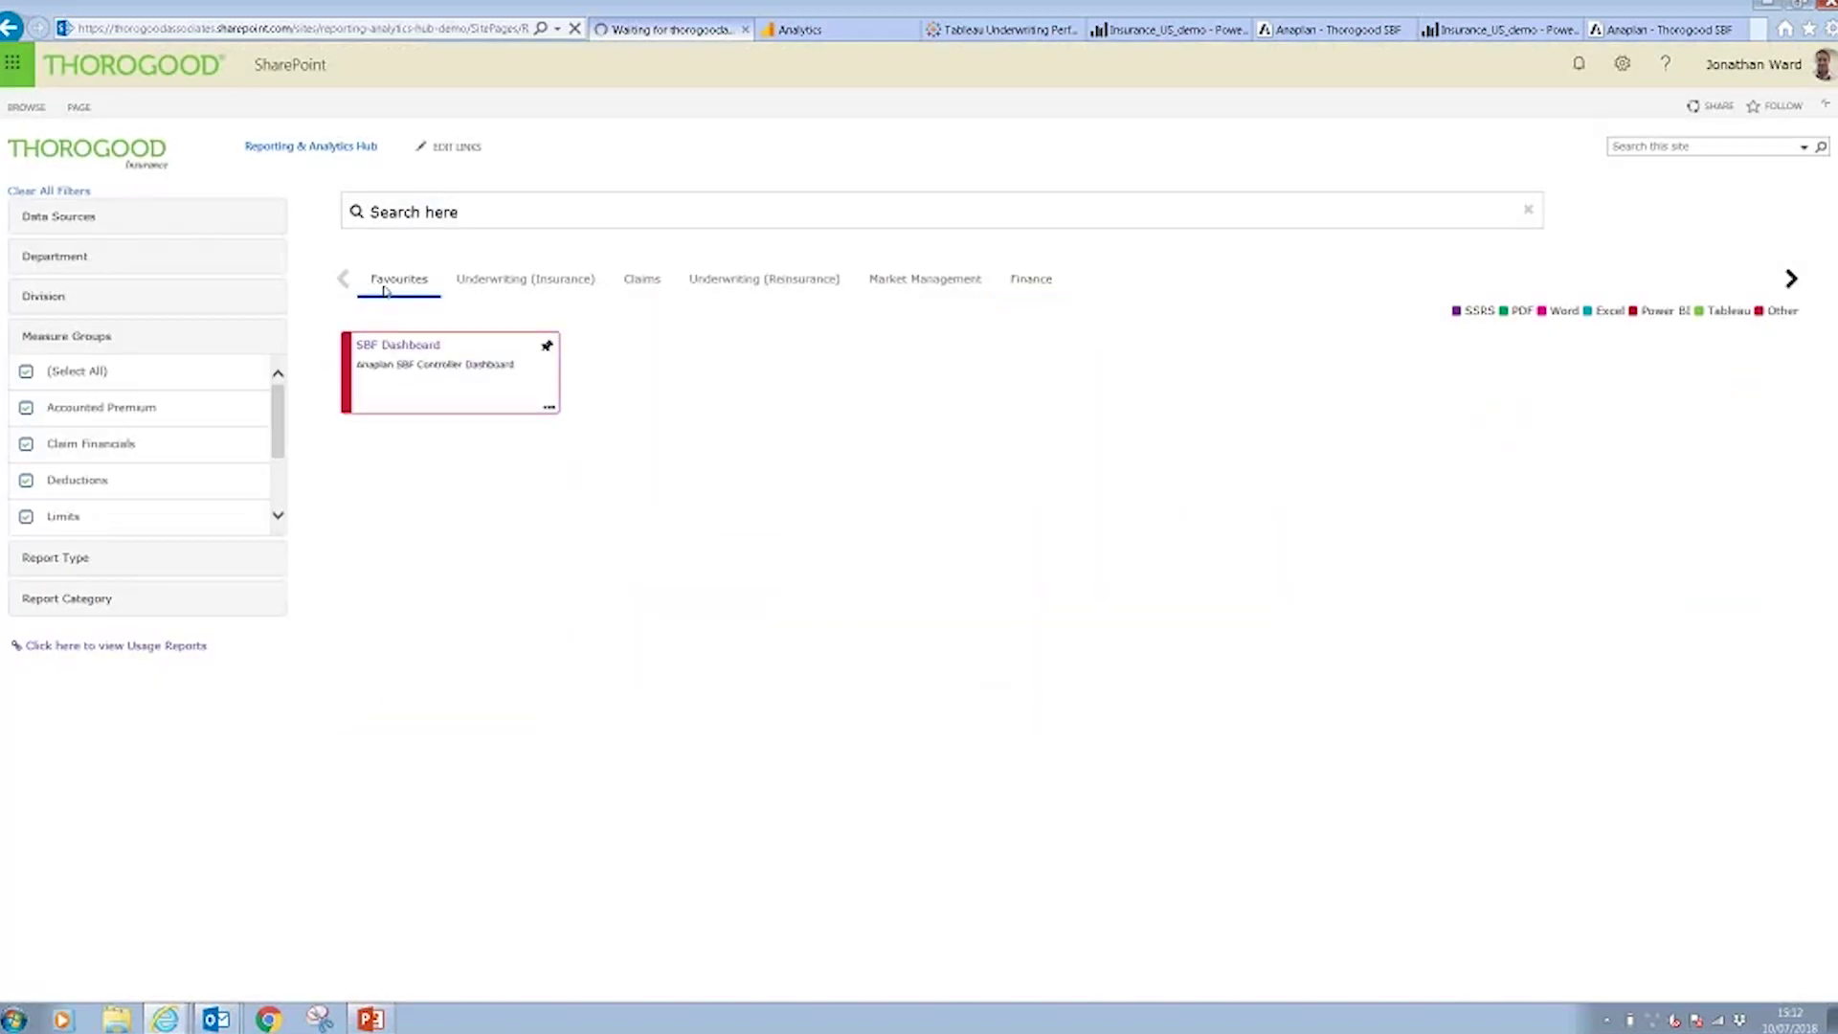
- Pin the Claims Experience Report - Motor from the Claims reports as a favourite and show the Favourites list
left_click(641, 282)
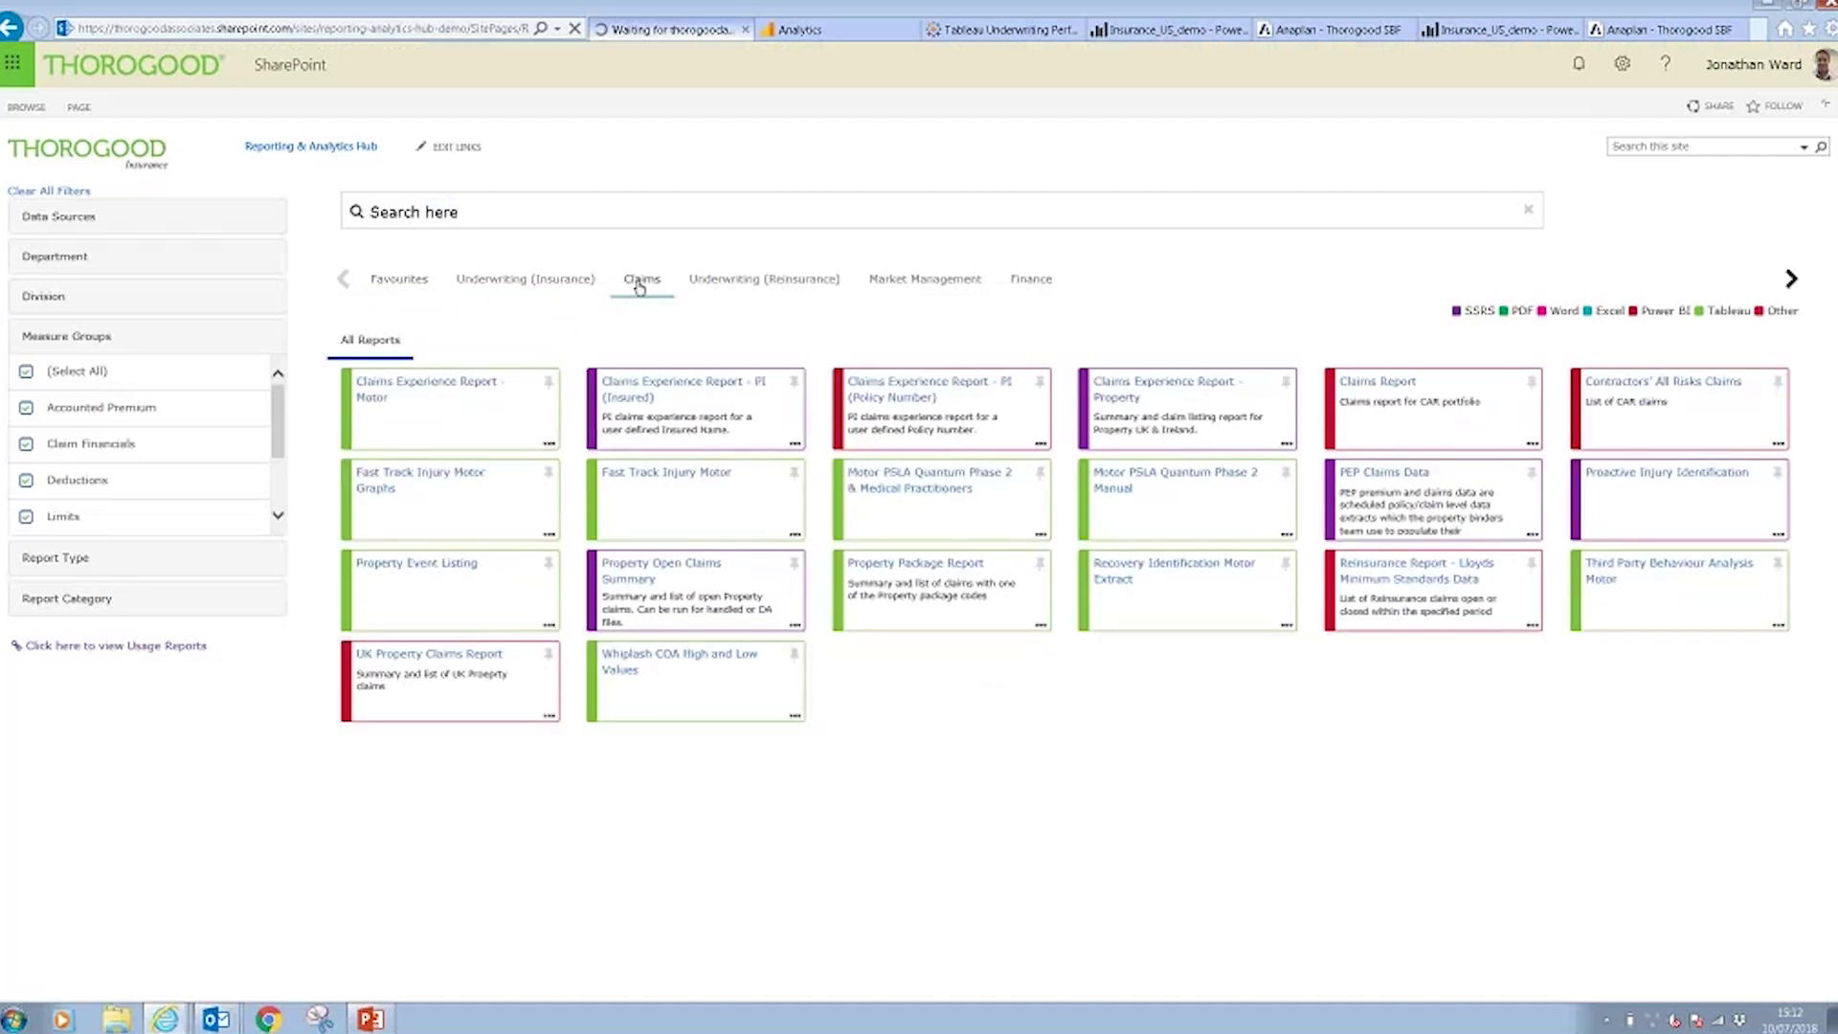
left_click(550, 383)
left_click(395, 287)
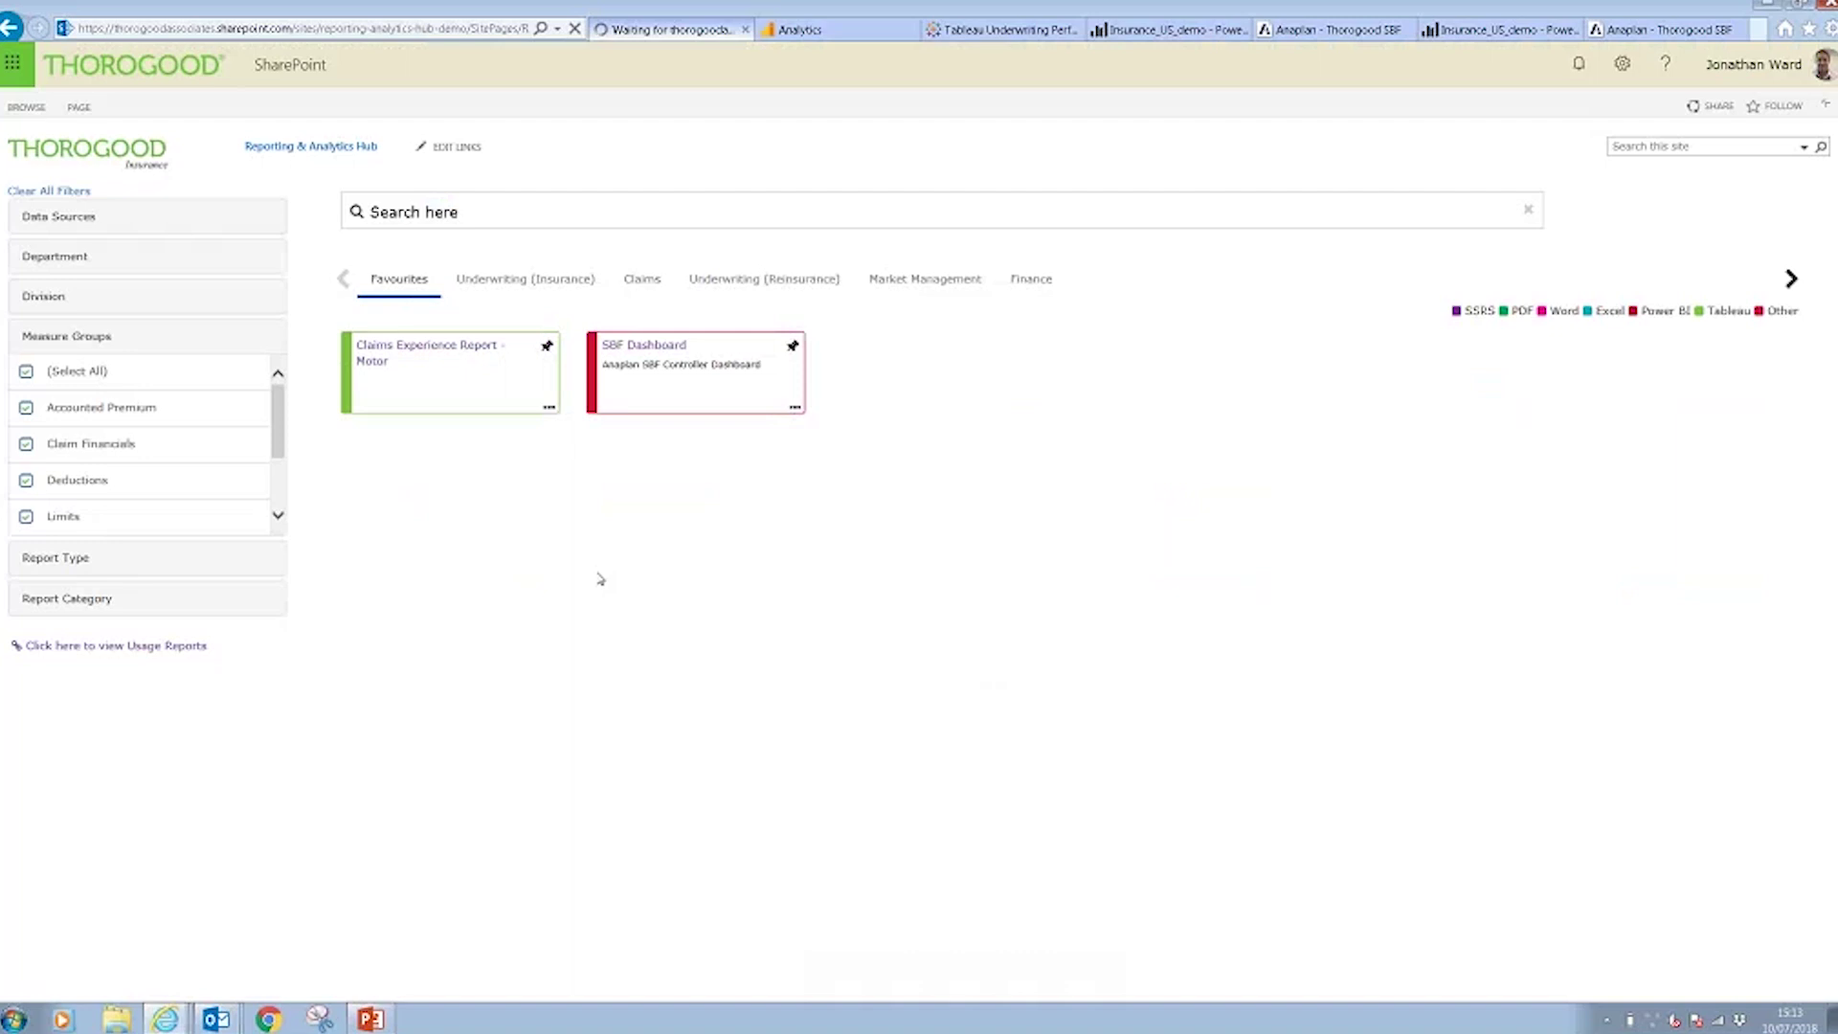
- Copy the web address of the Tableau Underwriting Performance dashboard and return to the Reporting & Analytics Hub
left_click(964, 37)
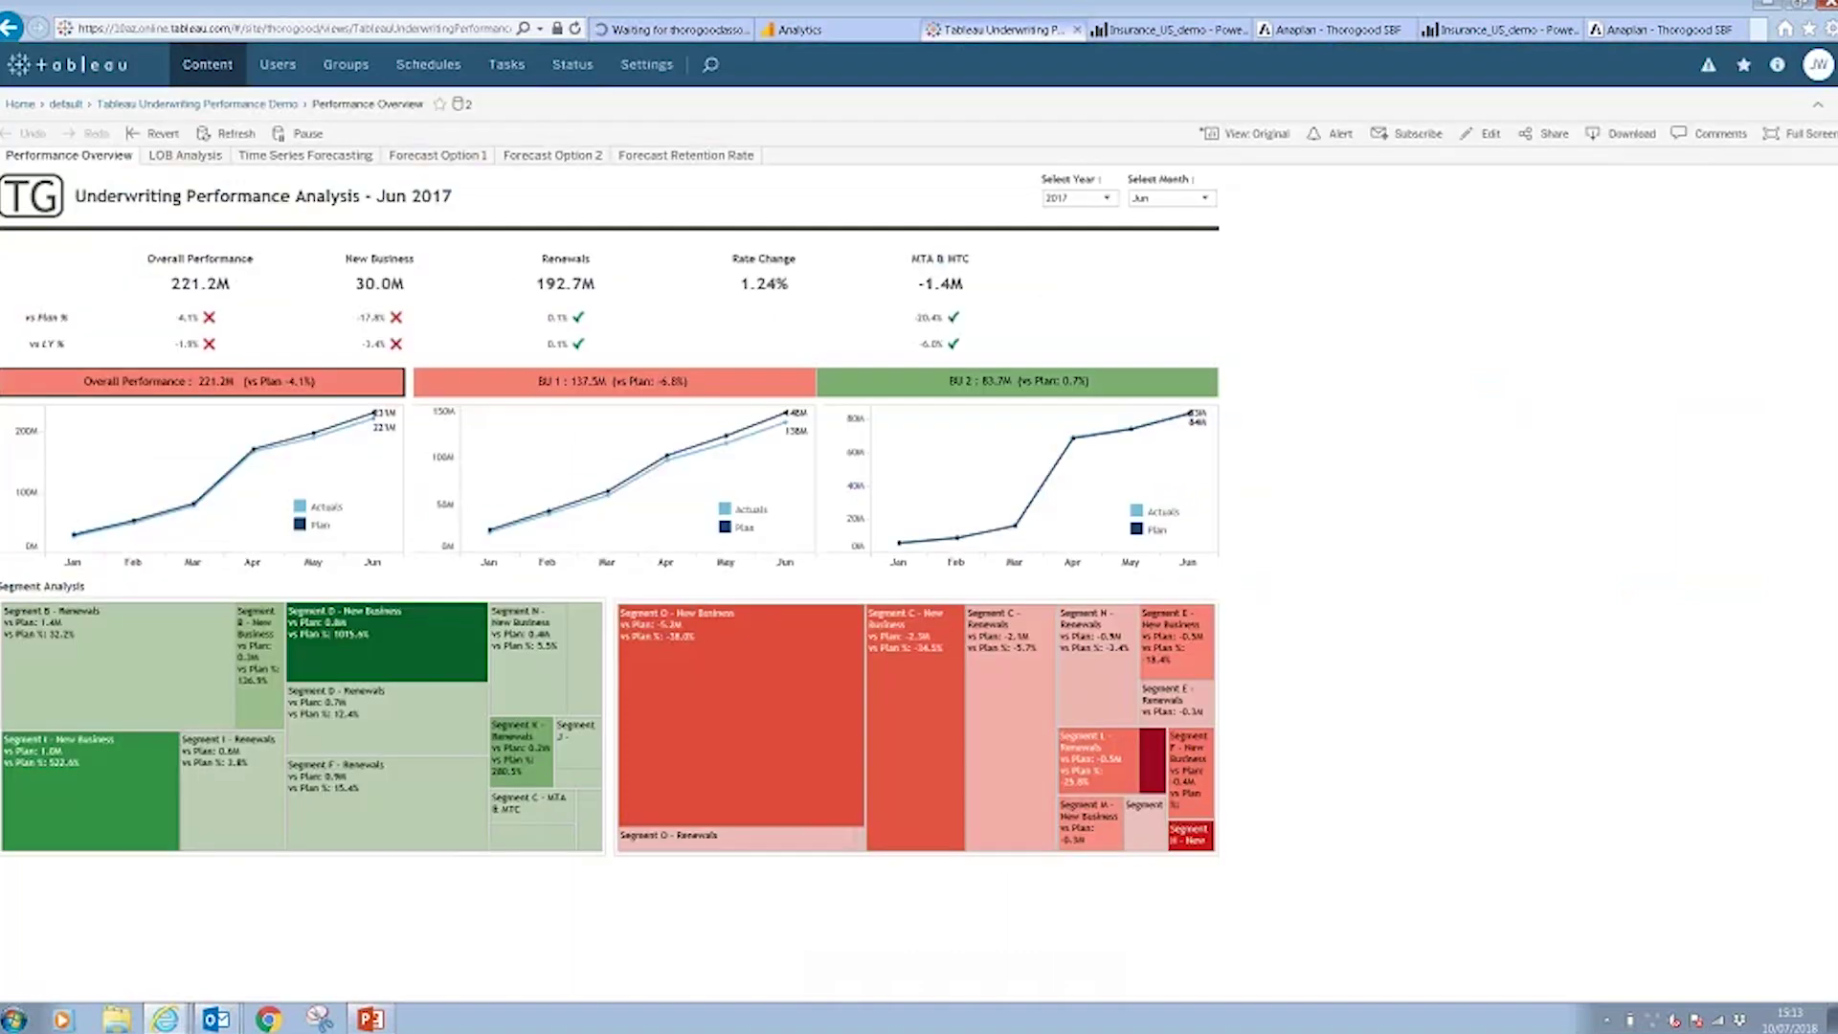
left_click(285, 28)
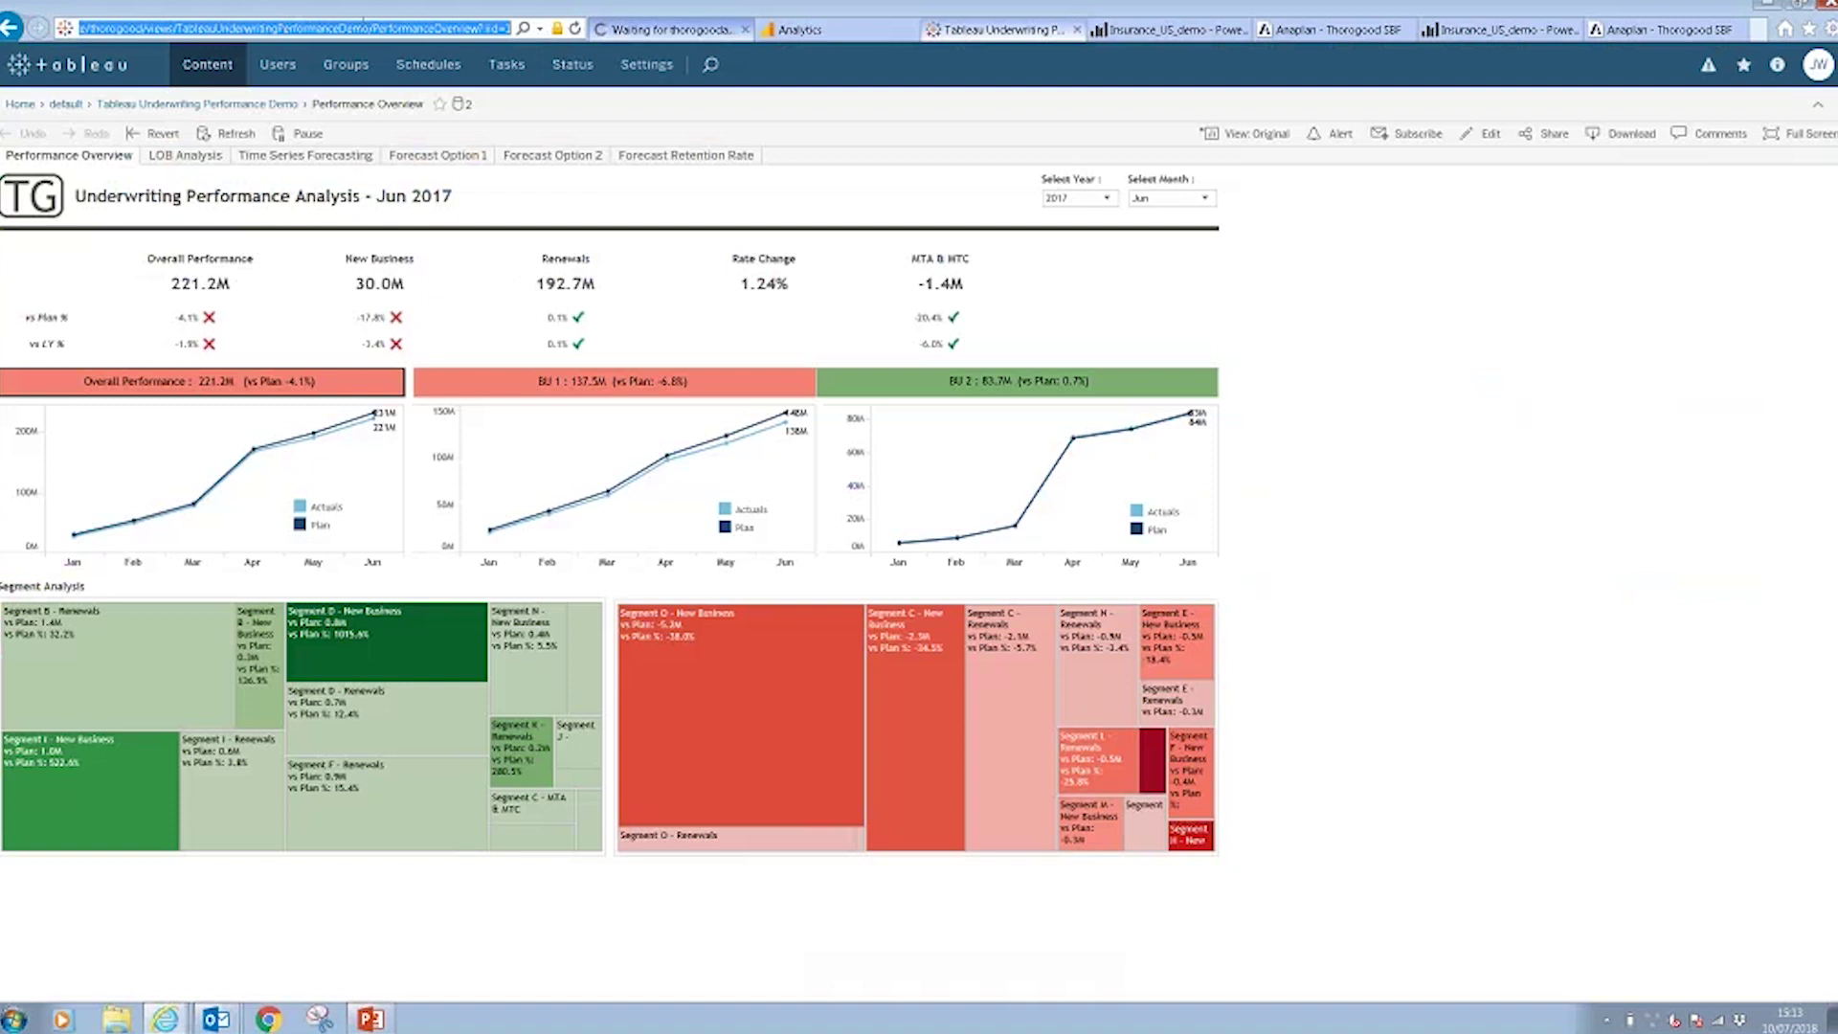
left_click(629, 37)
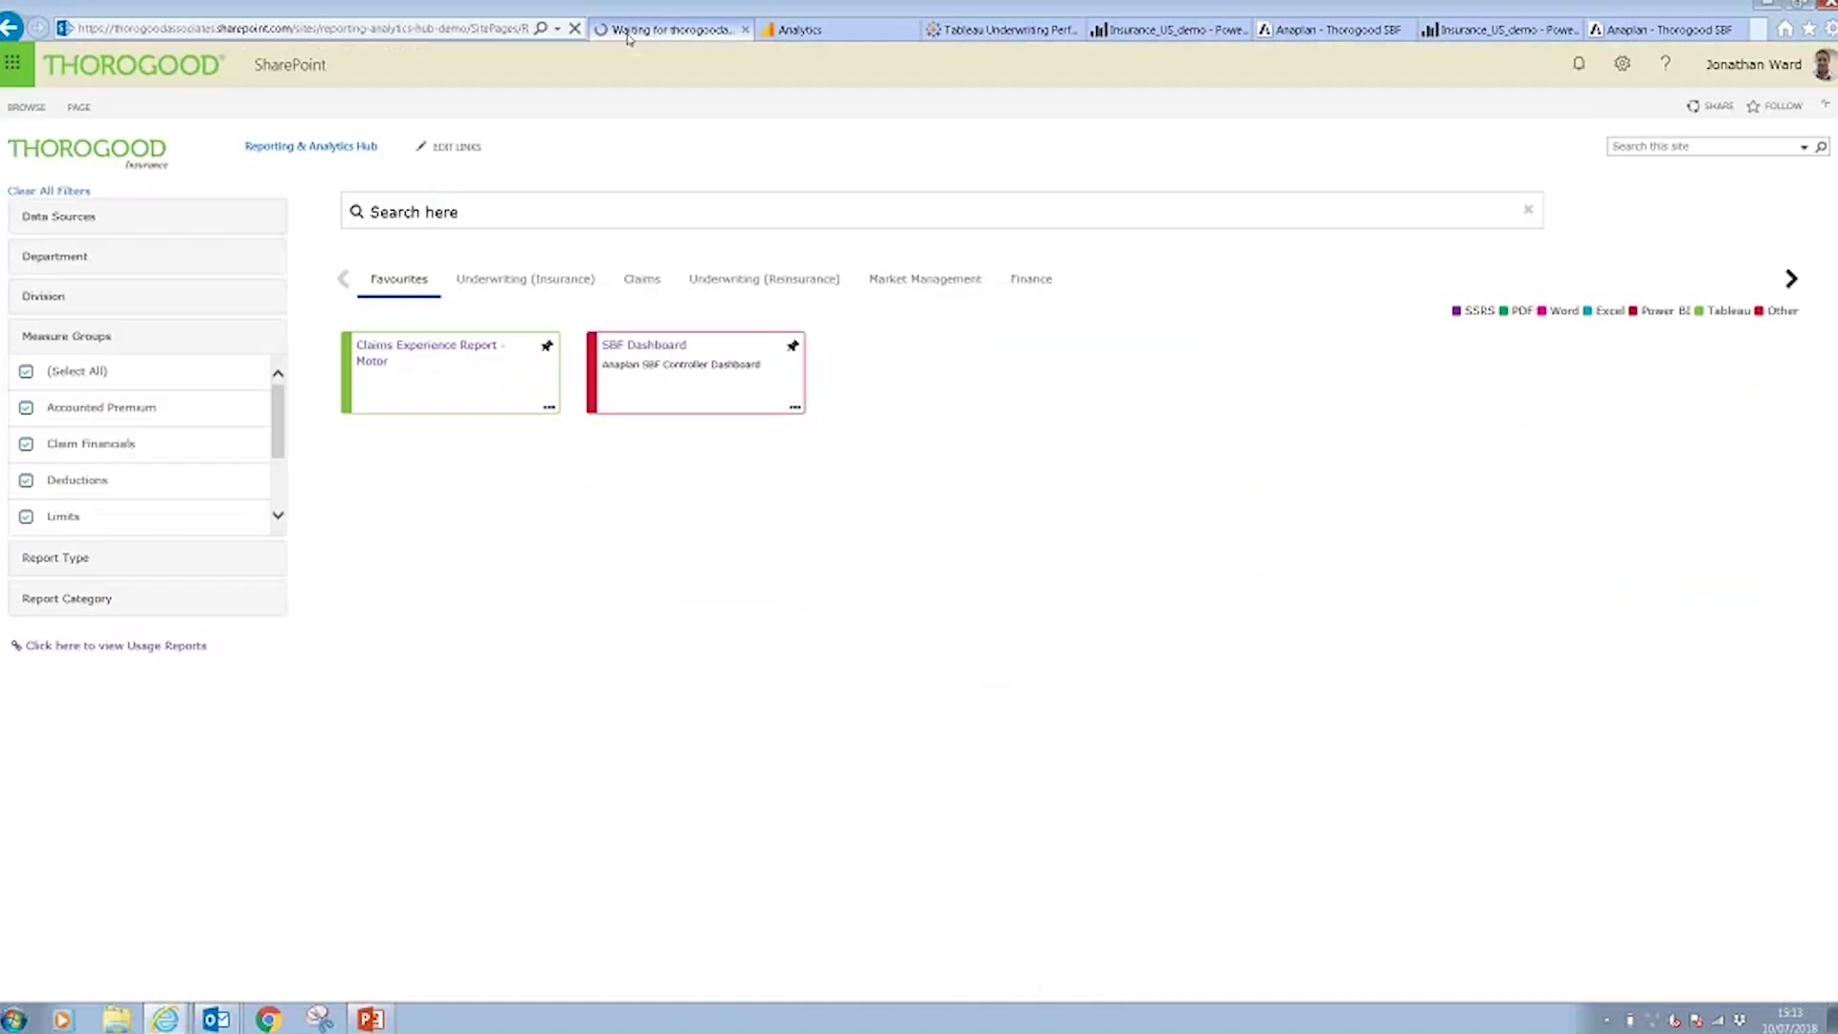
- Open the Underwriting (Insurance) document library from the hub's site contents and look through its reports
left_click(1624, 62)
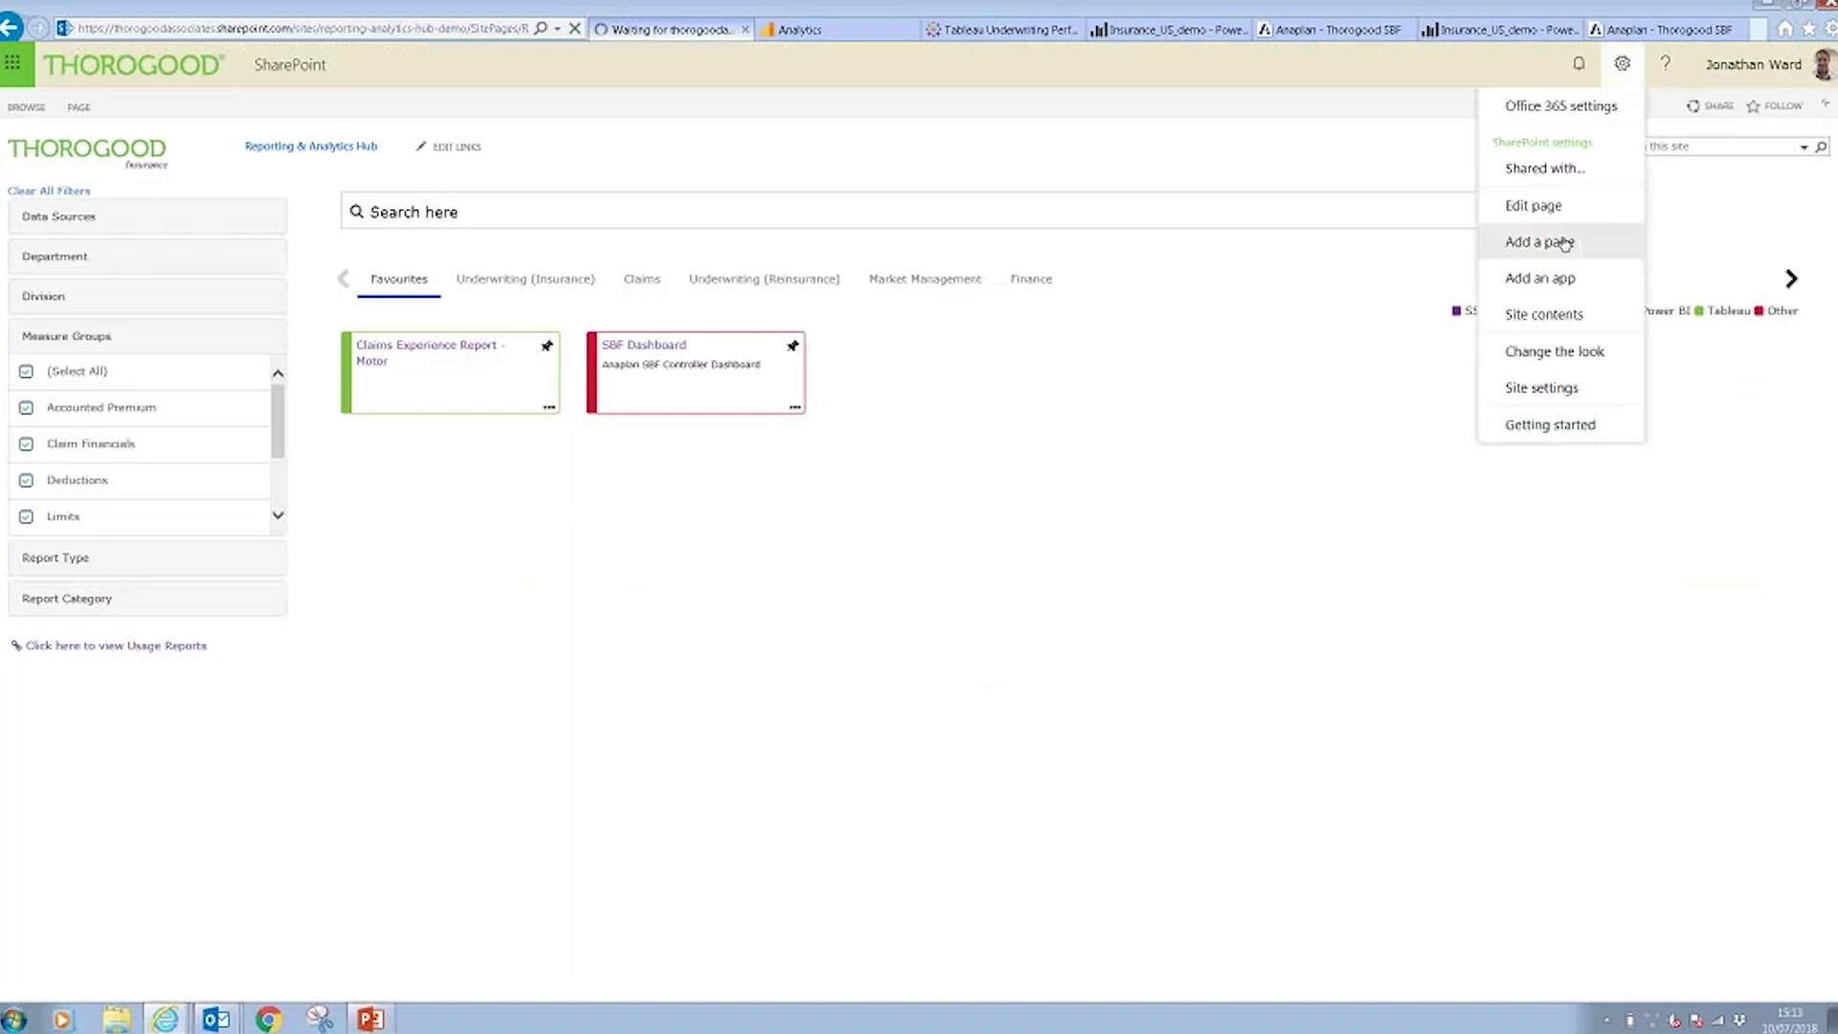
left_click(1538, 316)
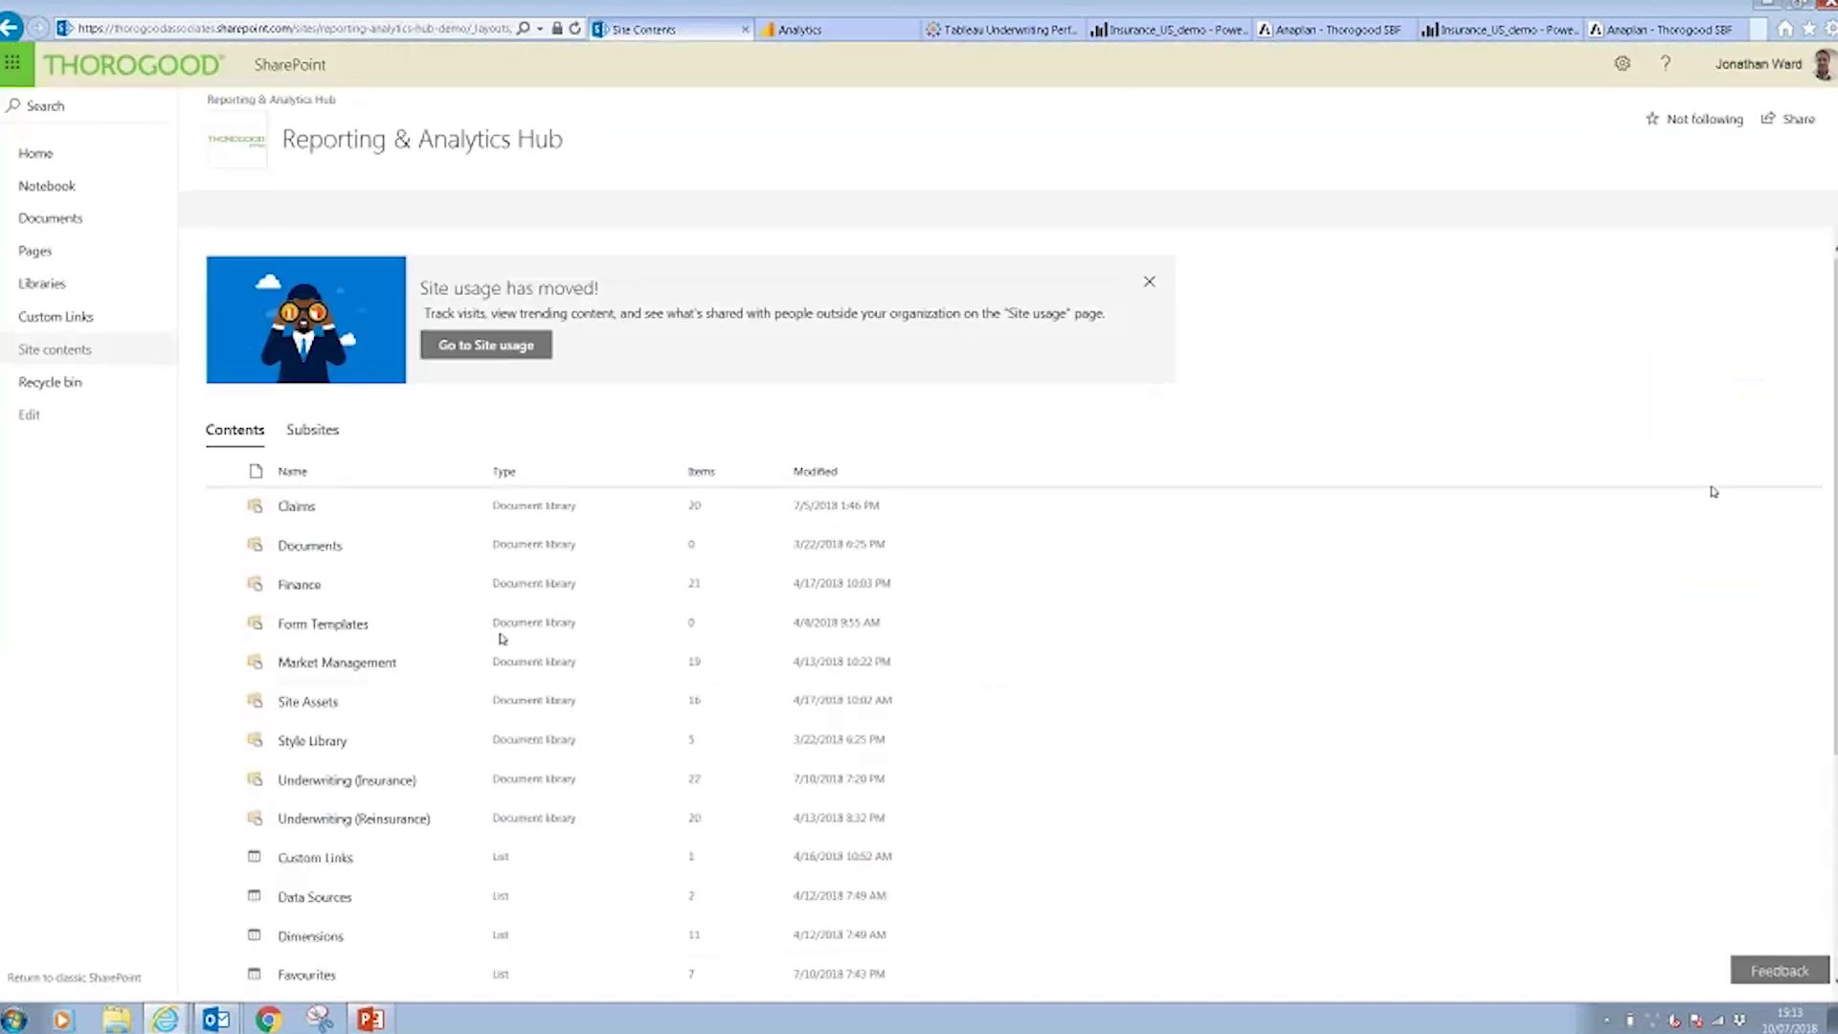
left_click(334, 780)
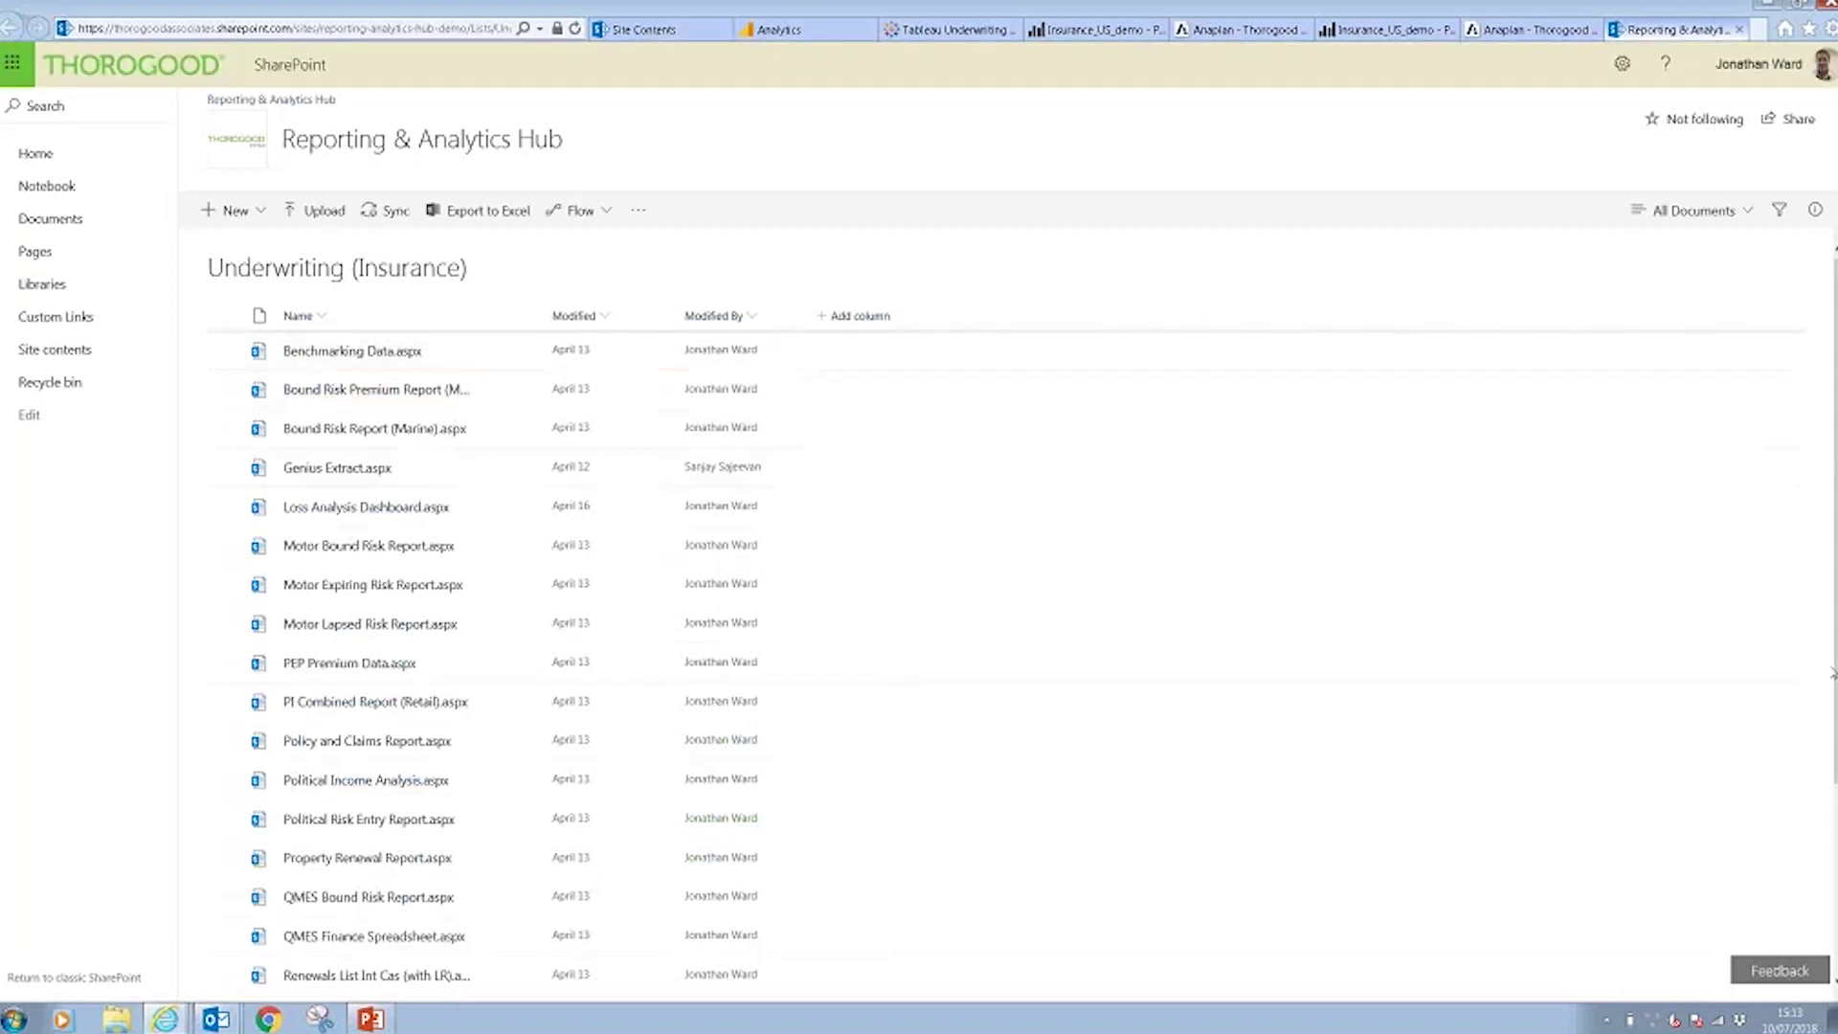
scroll(1012, 721, "down", 3)
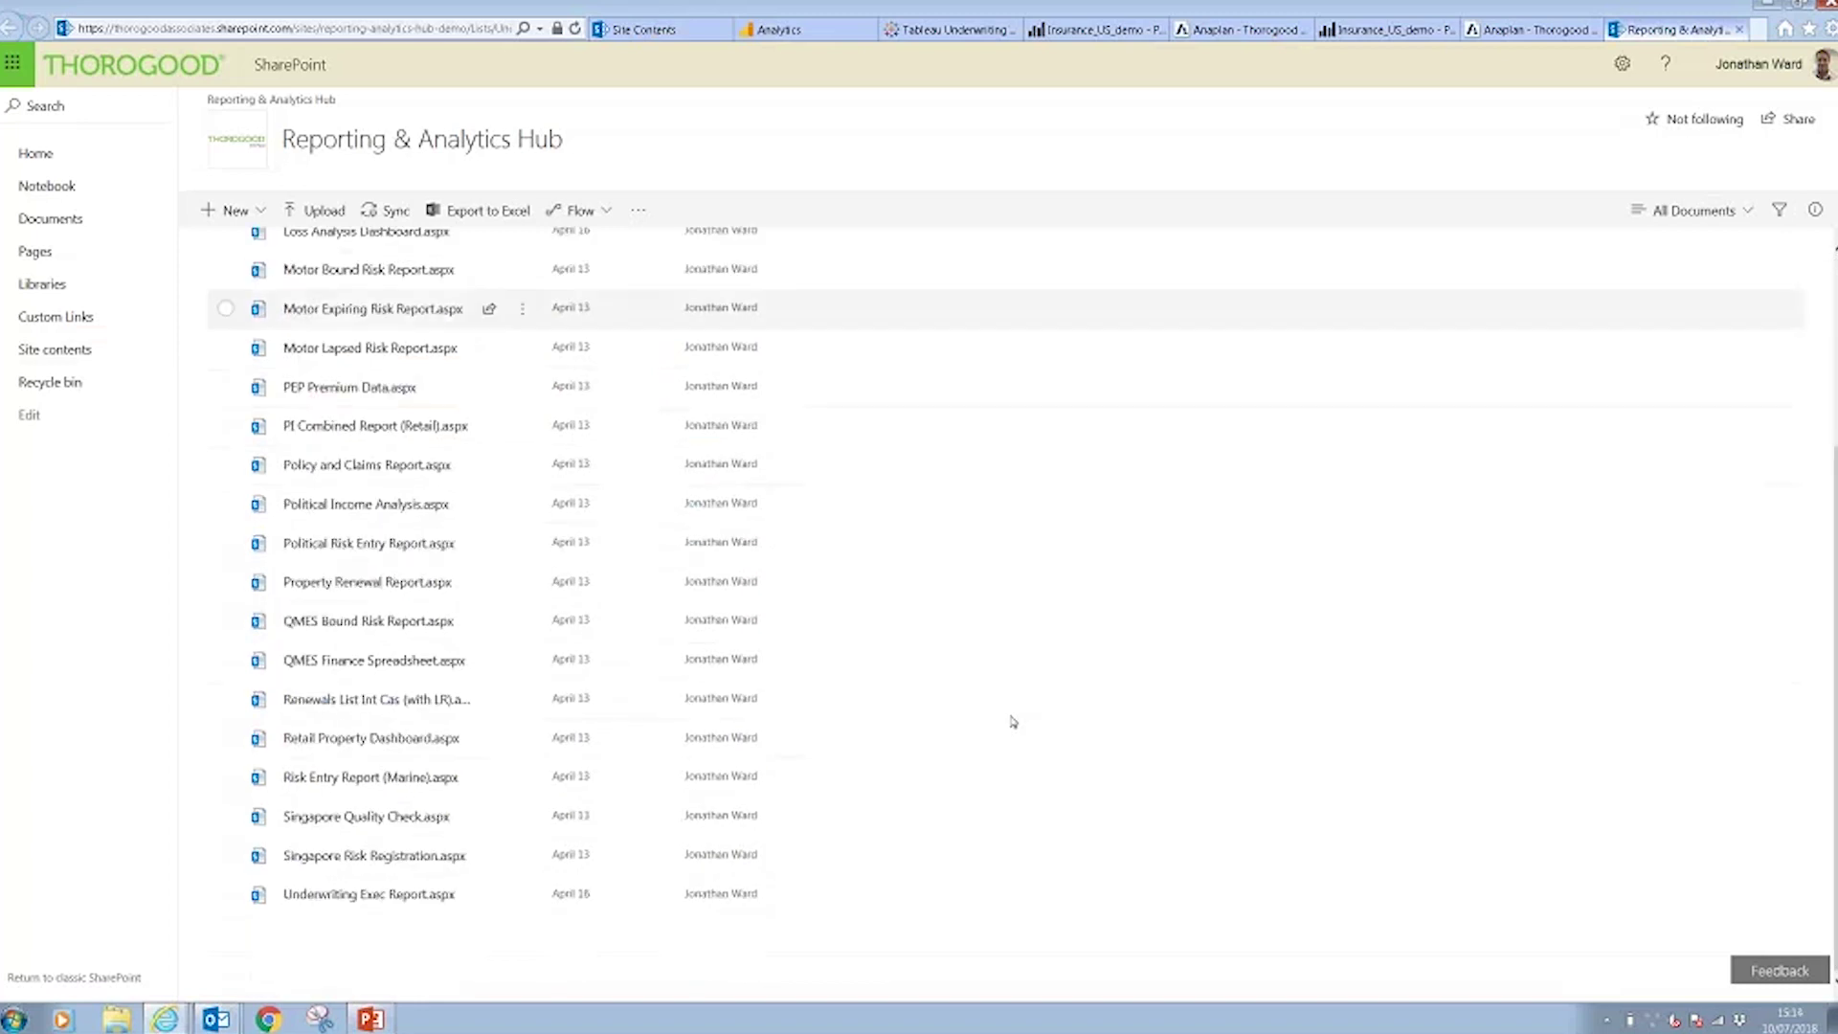
- Start a new RAH Link To Document named "UW Performance" with the copied Tableau dashboard address as its URL
left_click(237, 211)
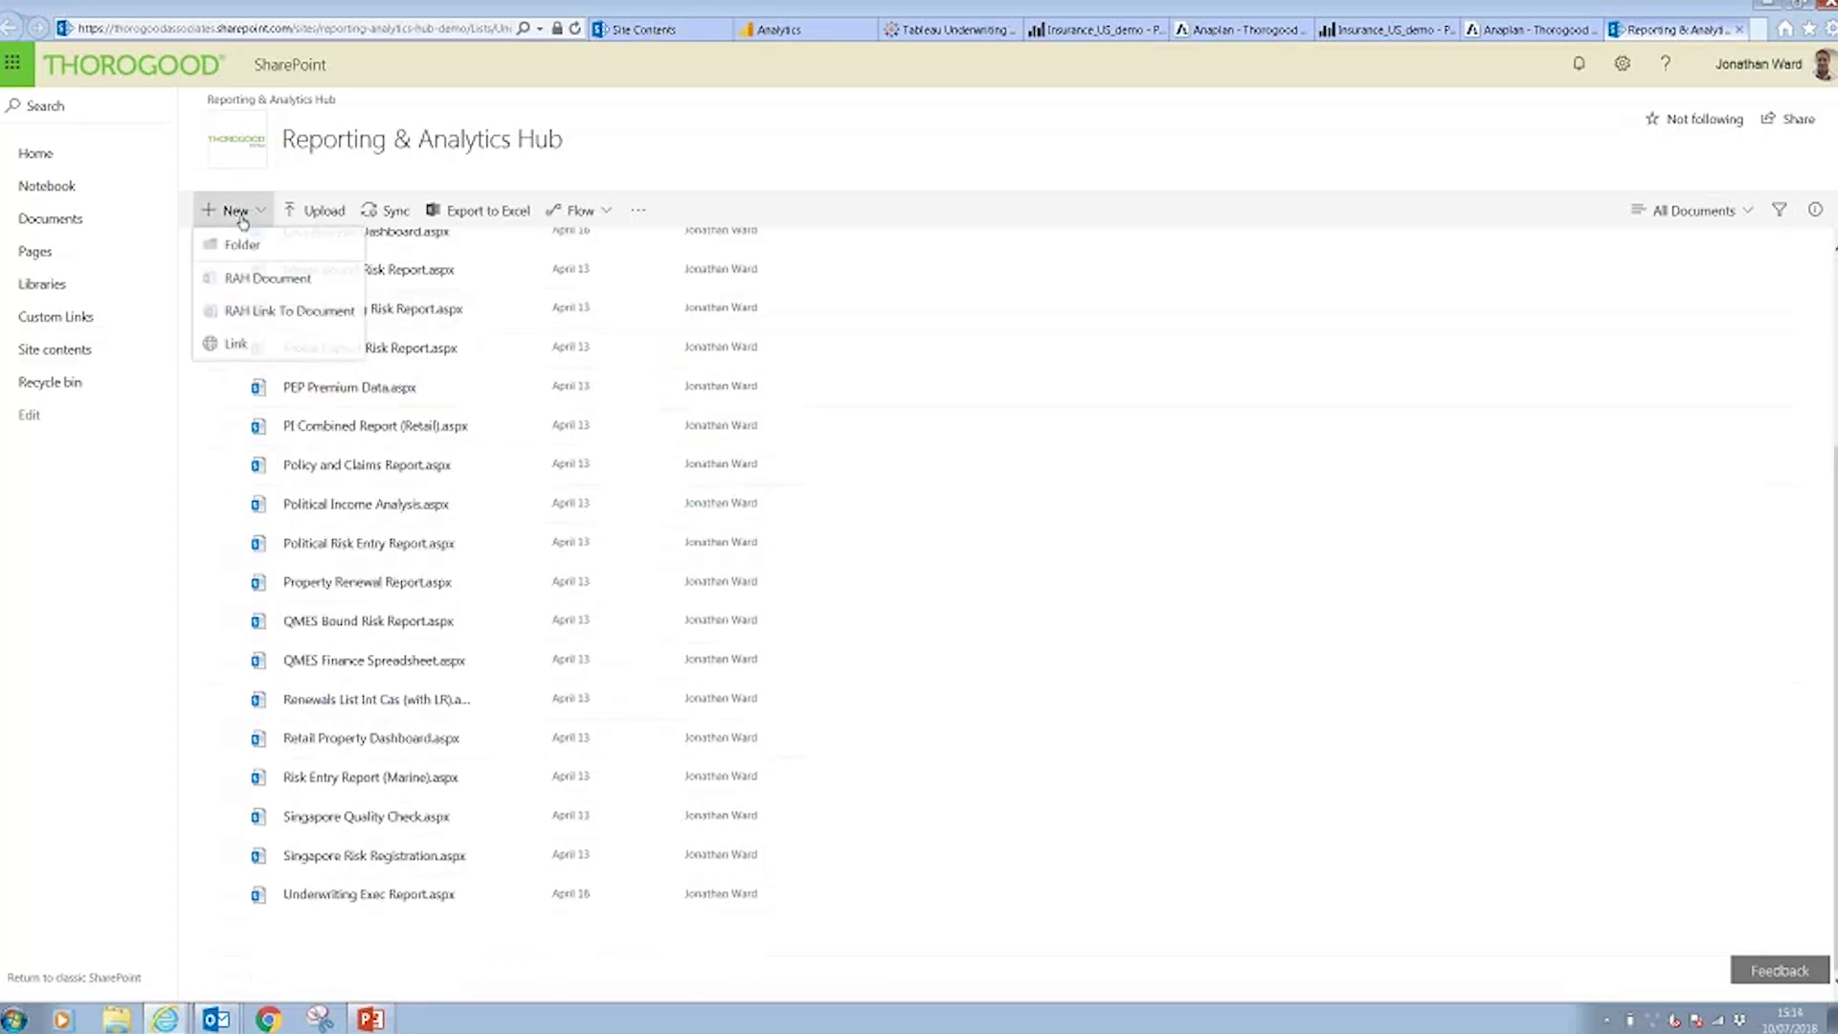
left_click(260, 313)
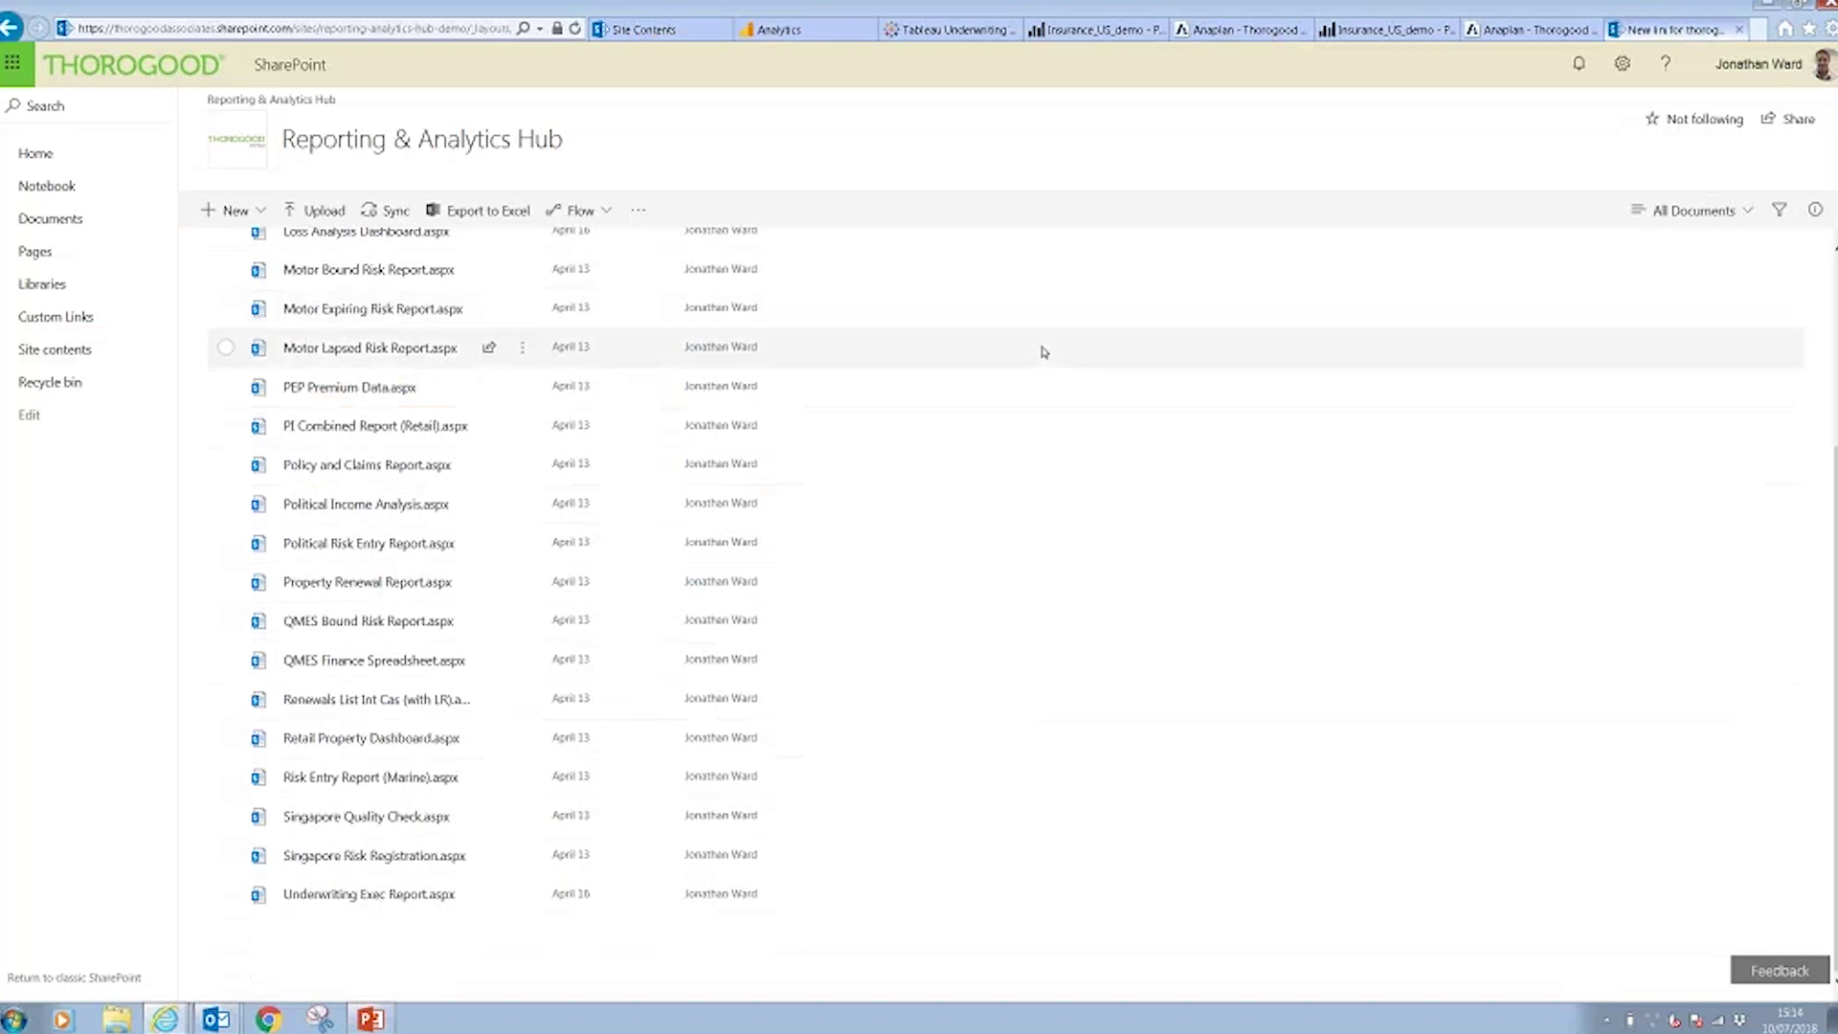
type("UW Performan")
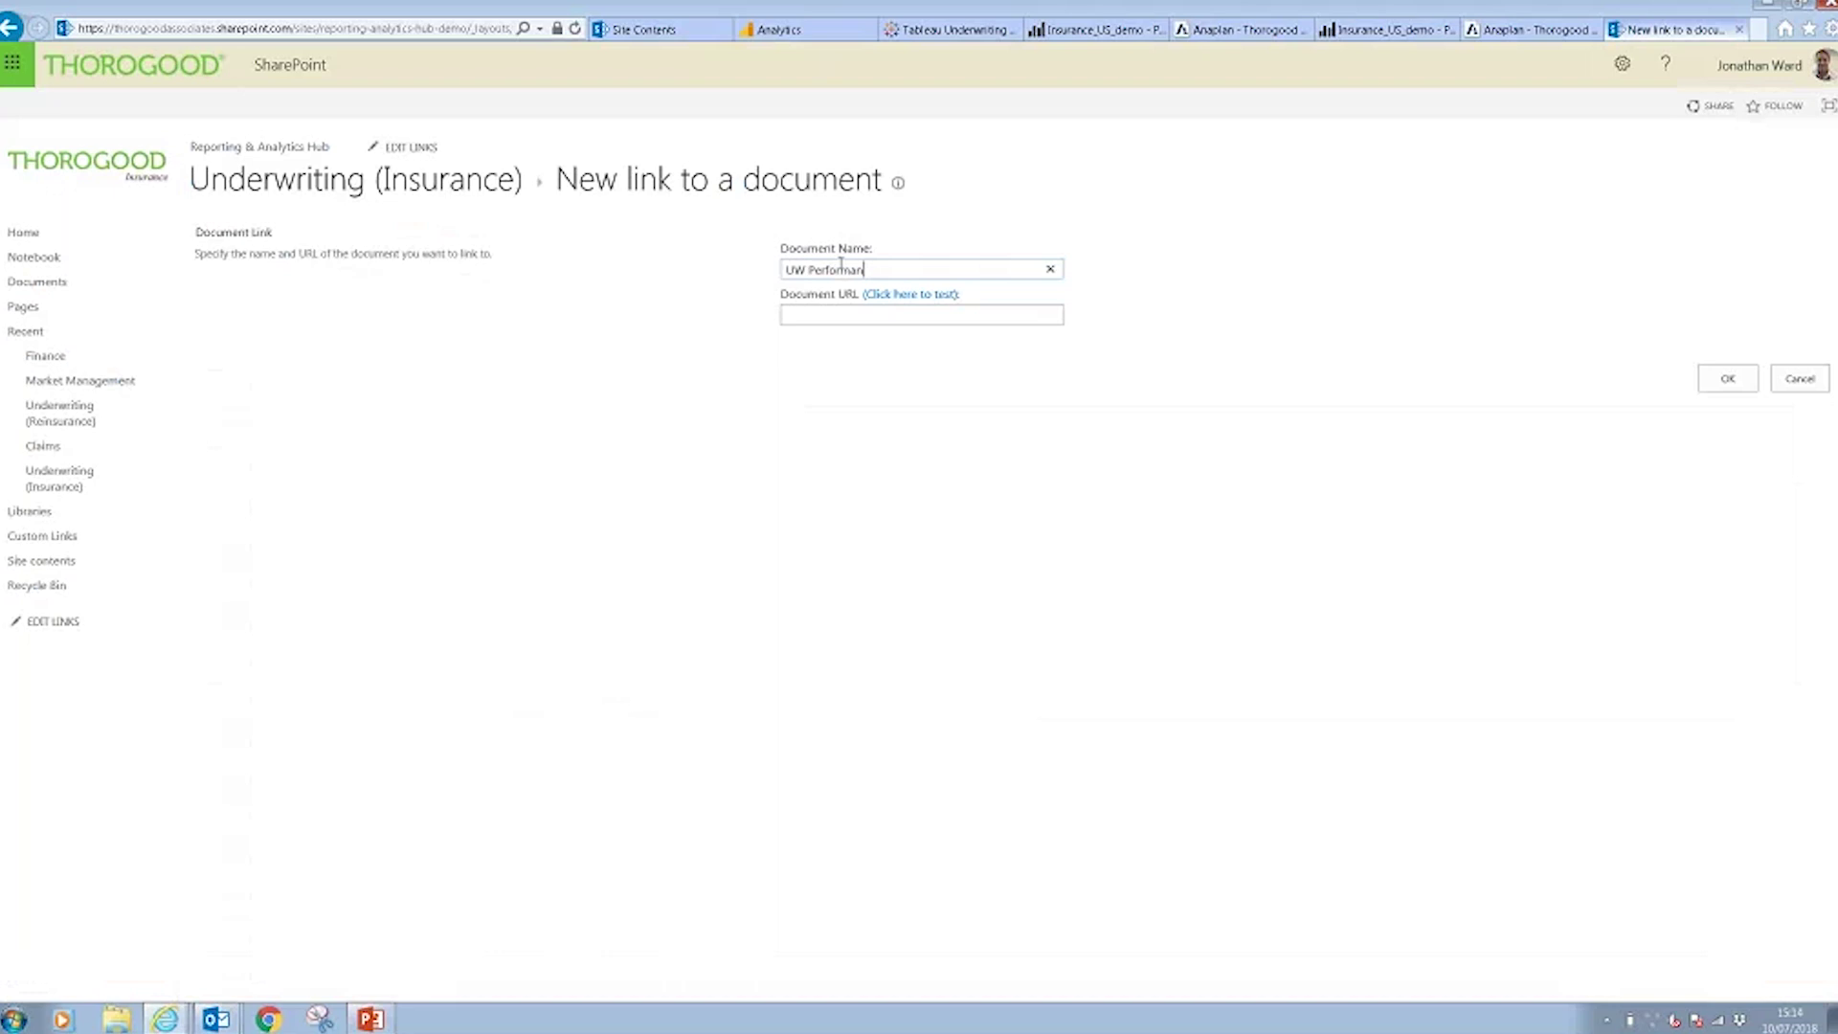
type("ce")
left_click(832, 316)
key("ctrl+v")
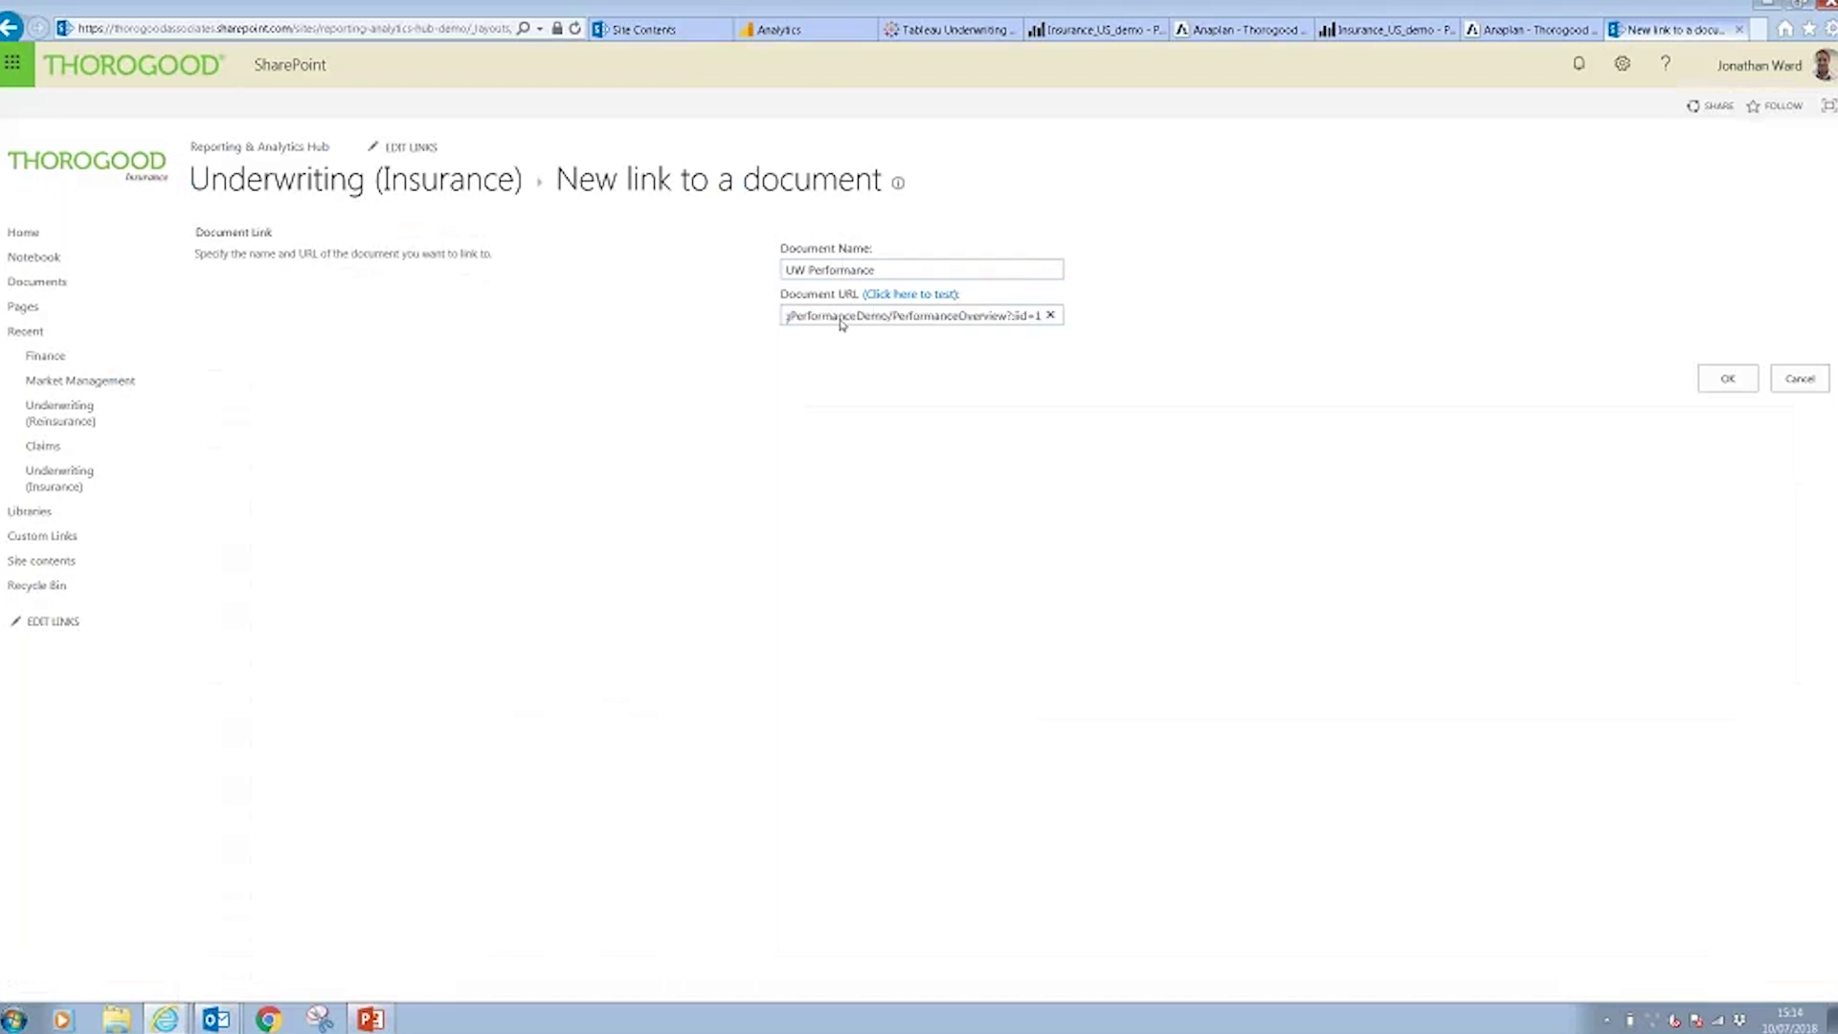
- Test the document URL of the UW Performance link, return to the form and create the link
left_click(900, 296)
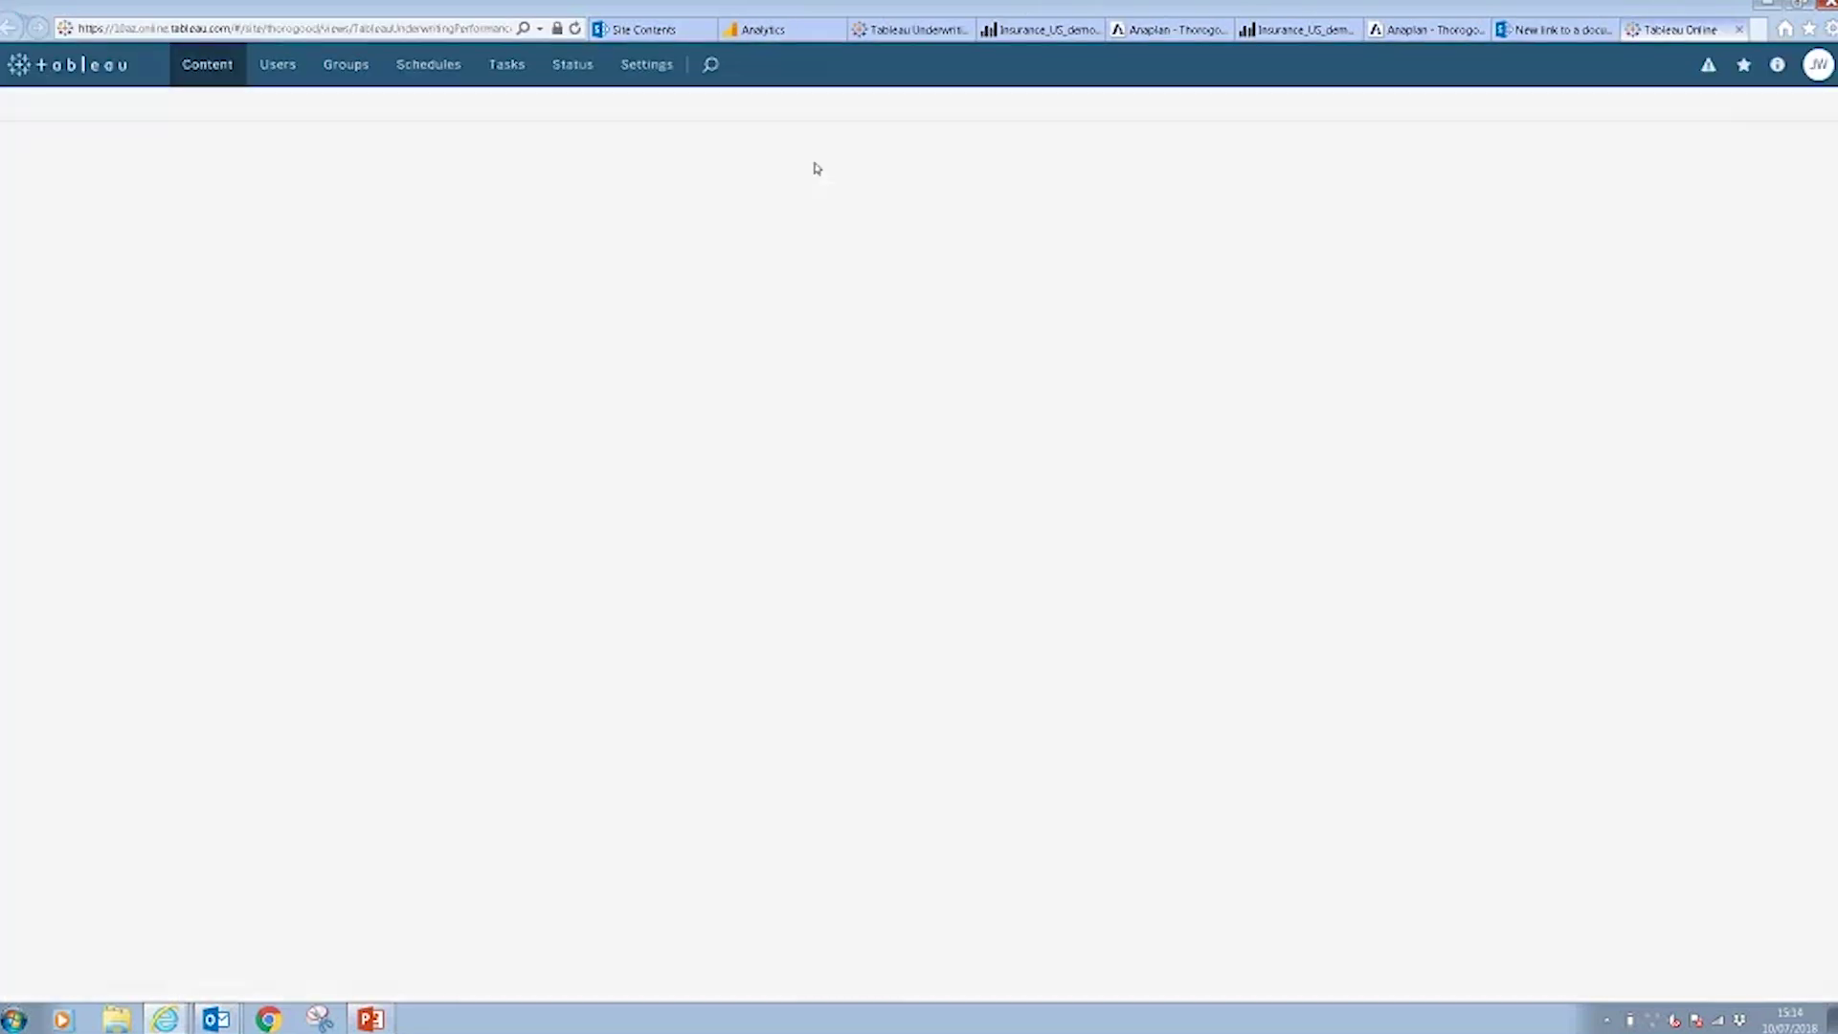
left_click(1555, 29)
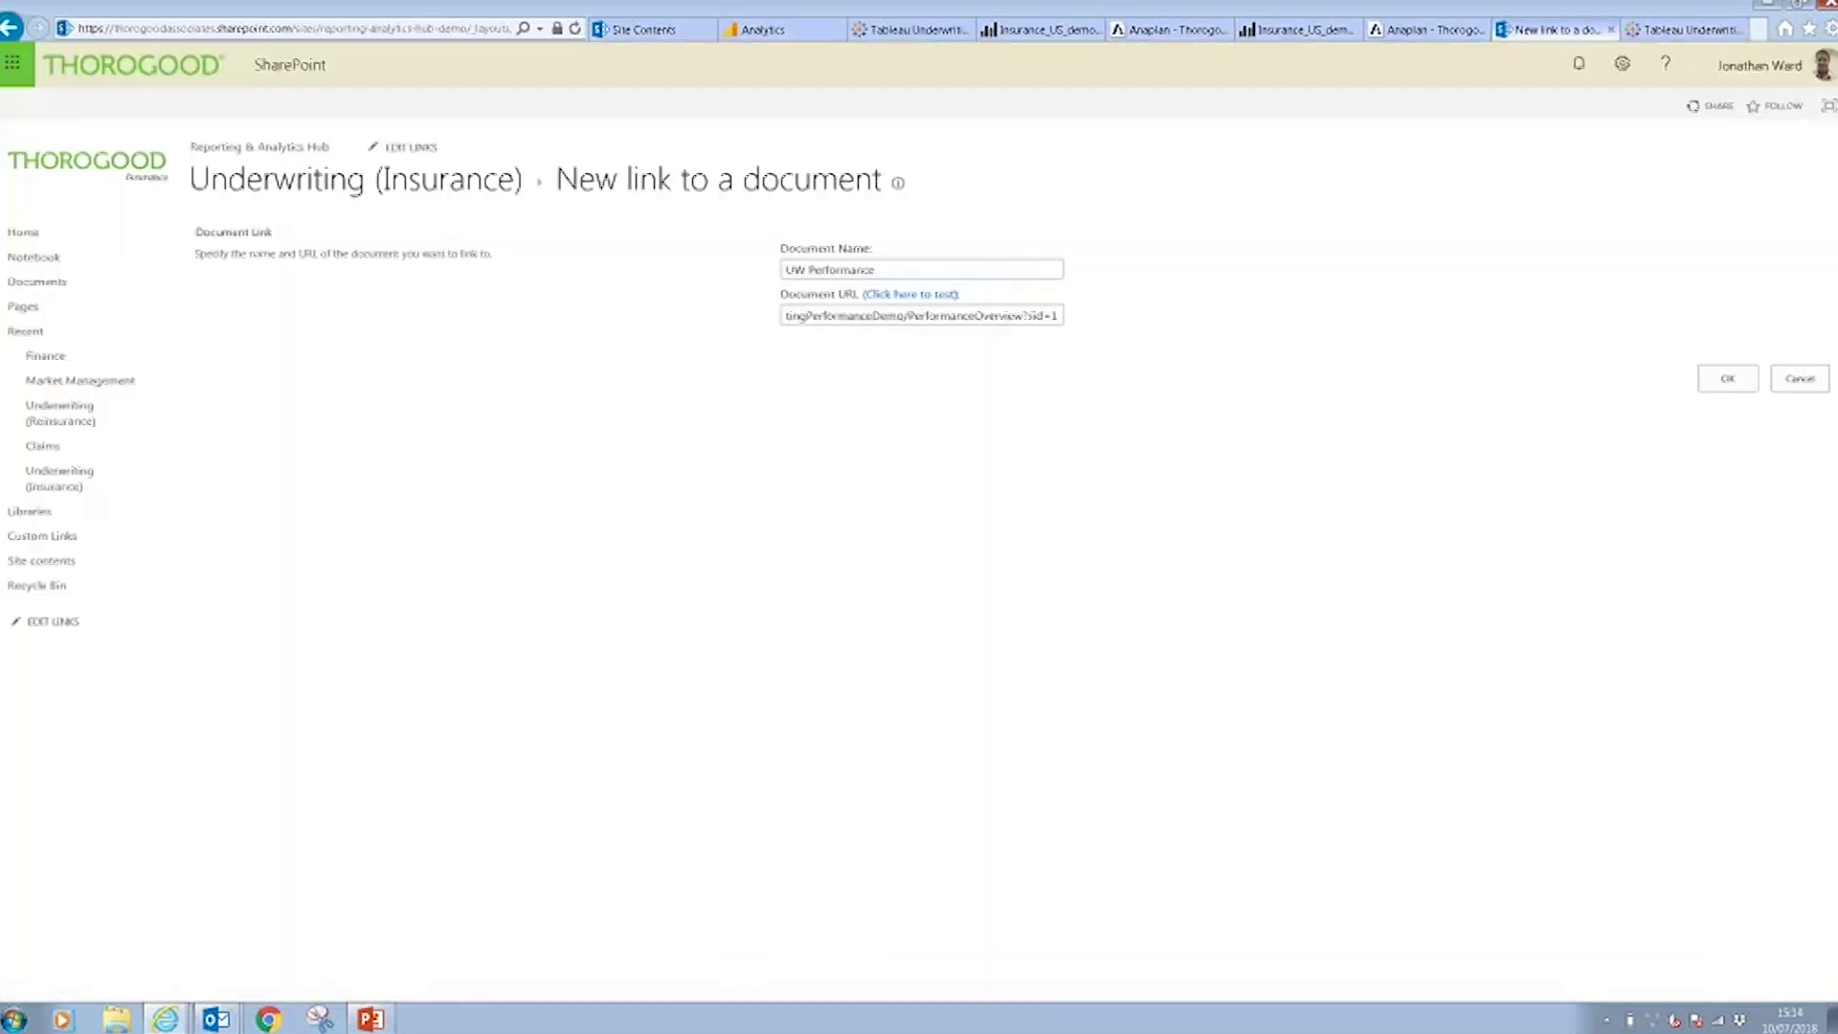
left_click(1726, 378)
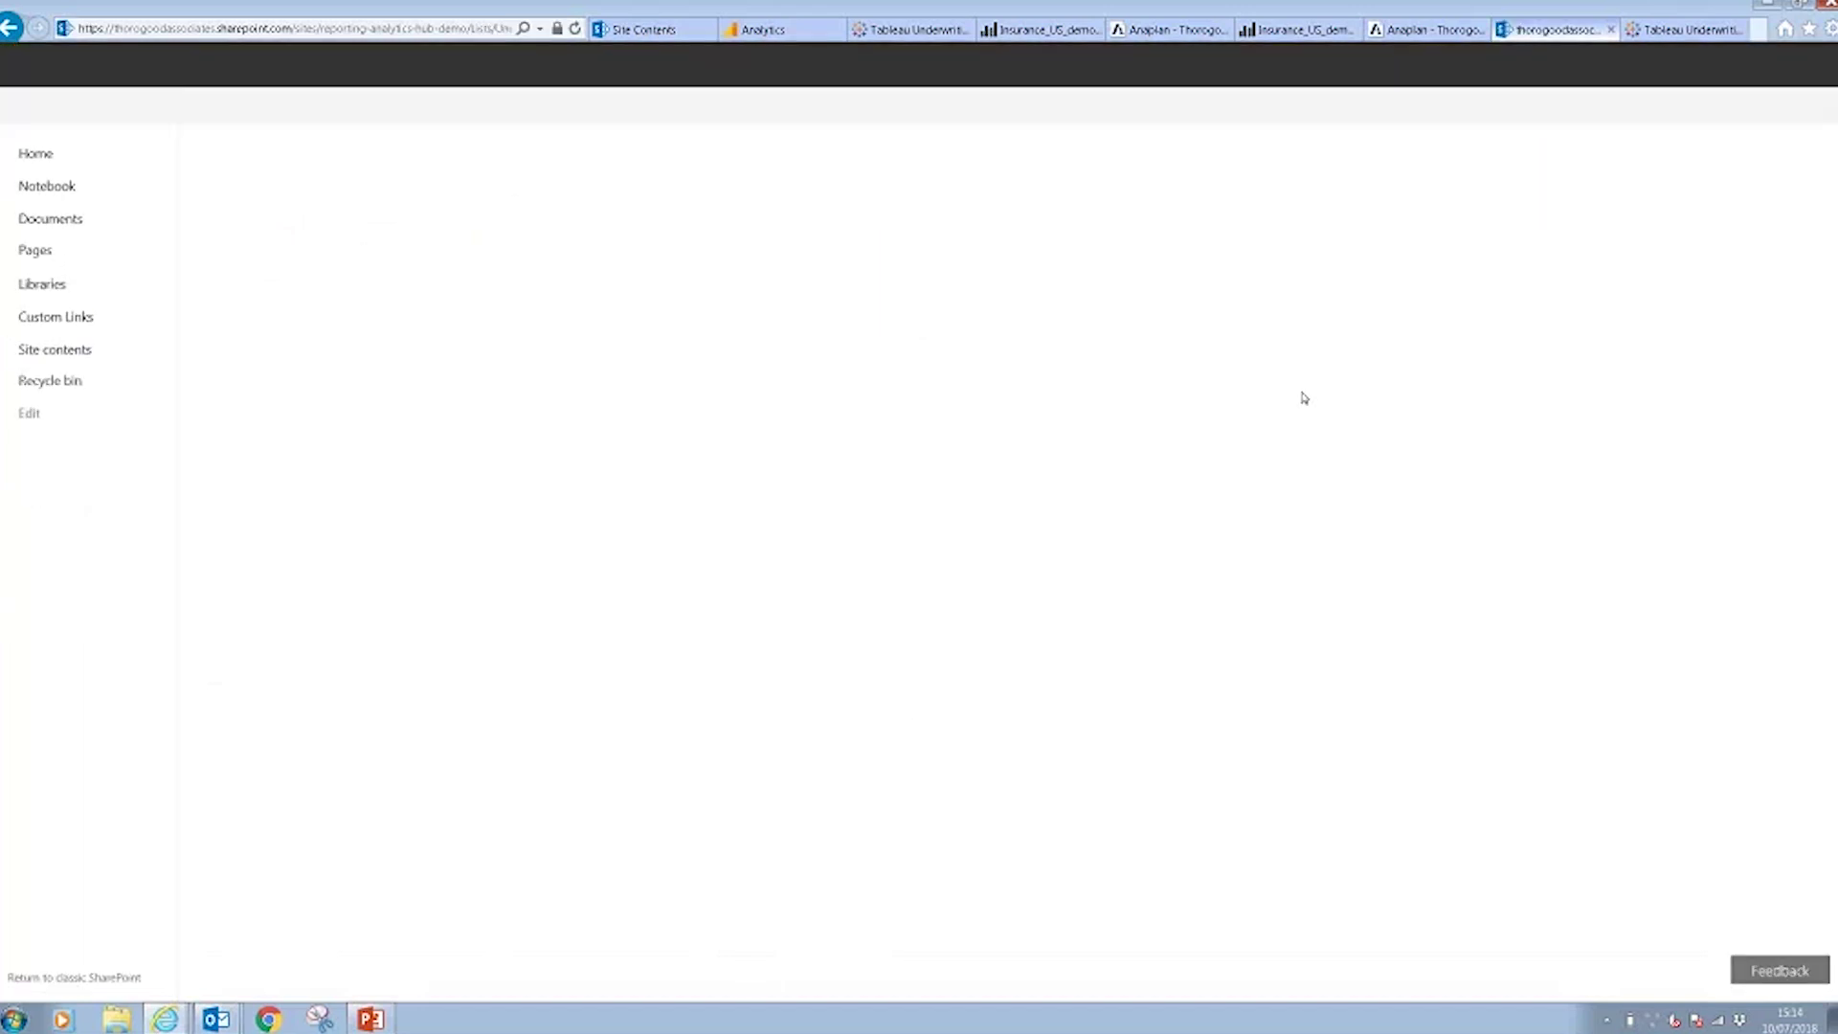
- Set the Report Type of UW Performance.aspx to Tableau and save its properties
scroll(1304, 397, "down", 8)
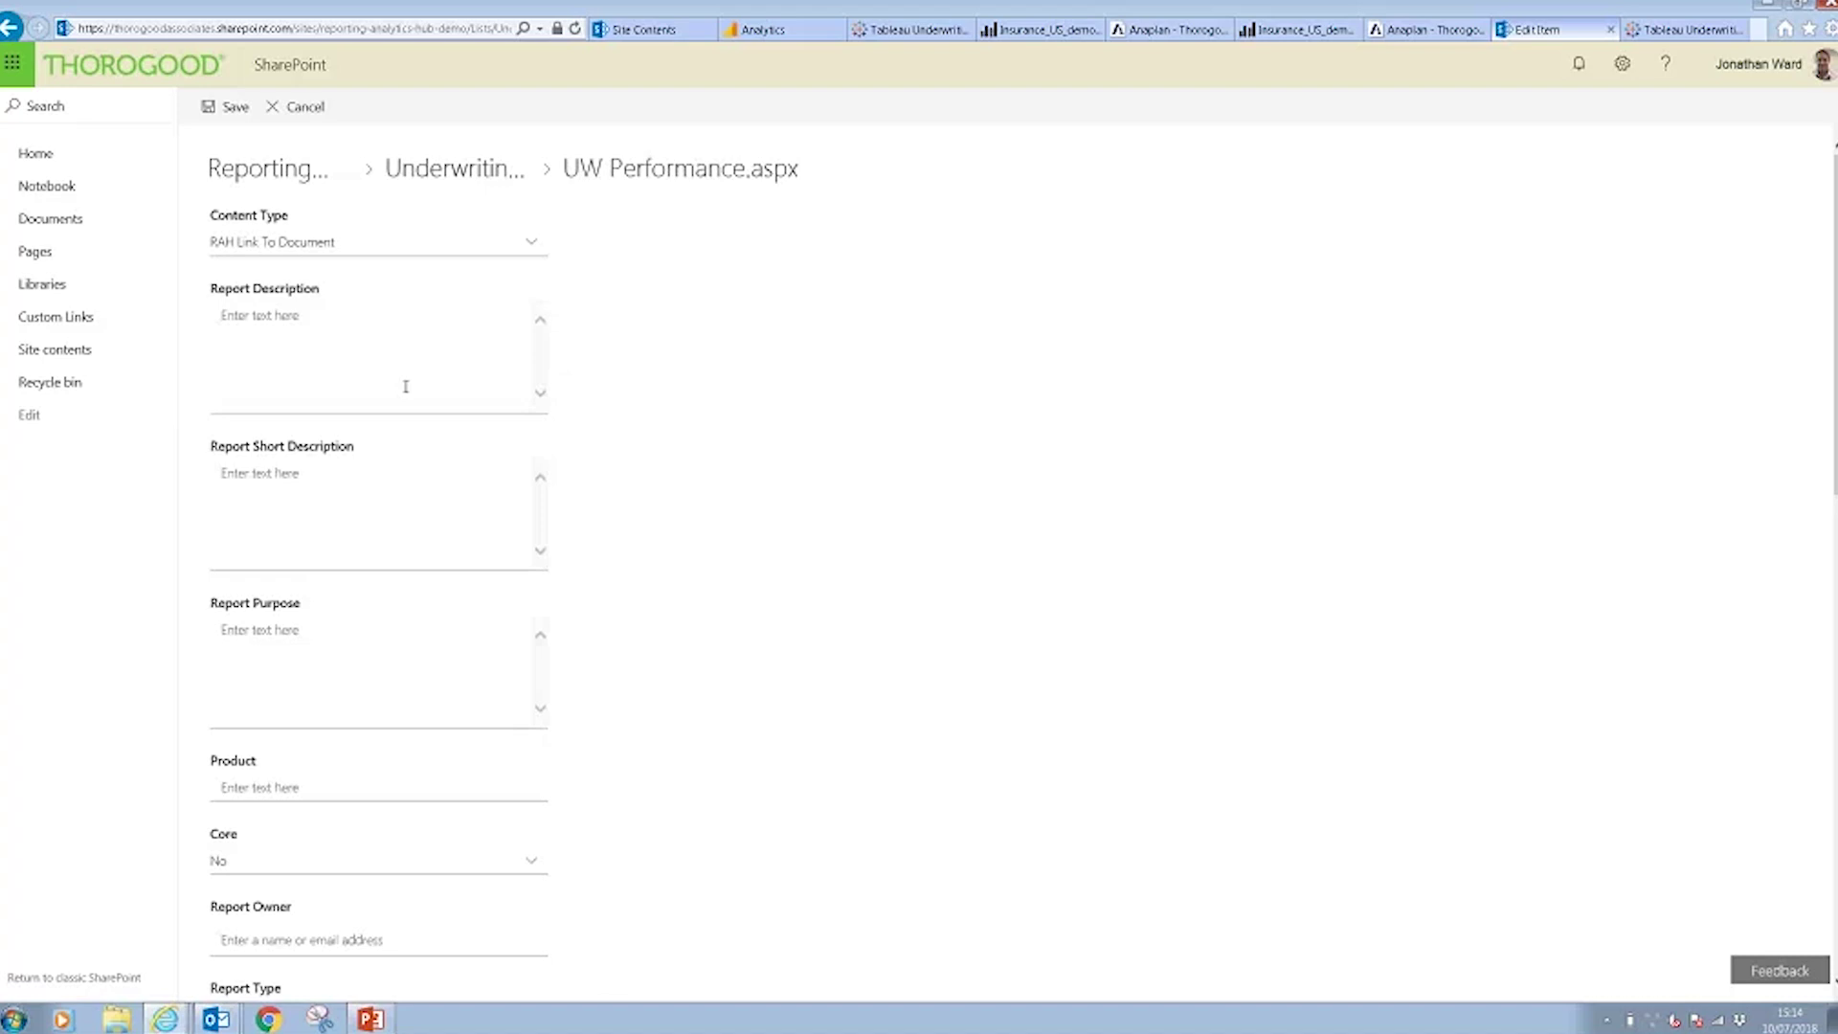
scroll(406, 386, "down", 5)
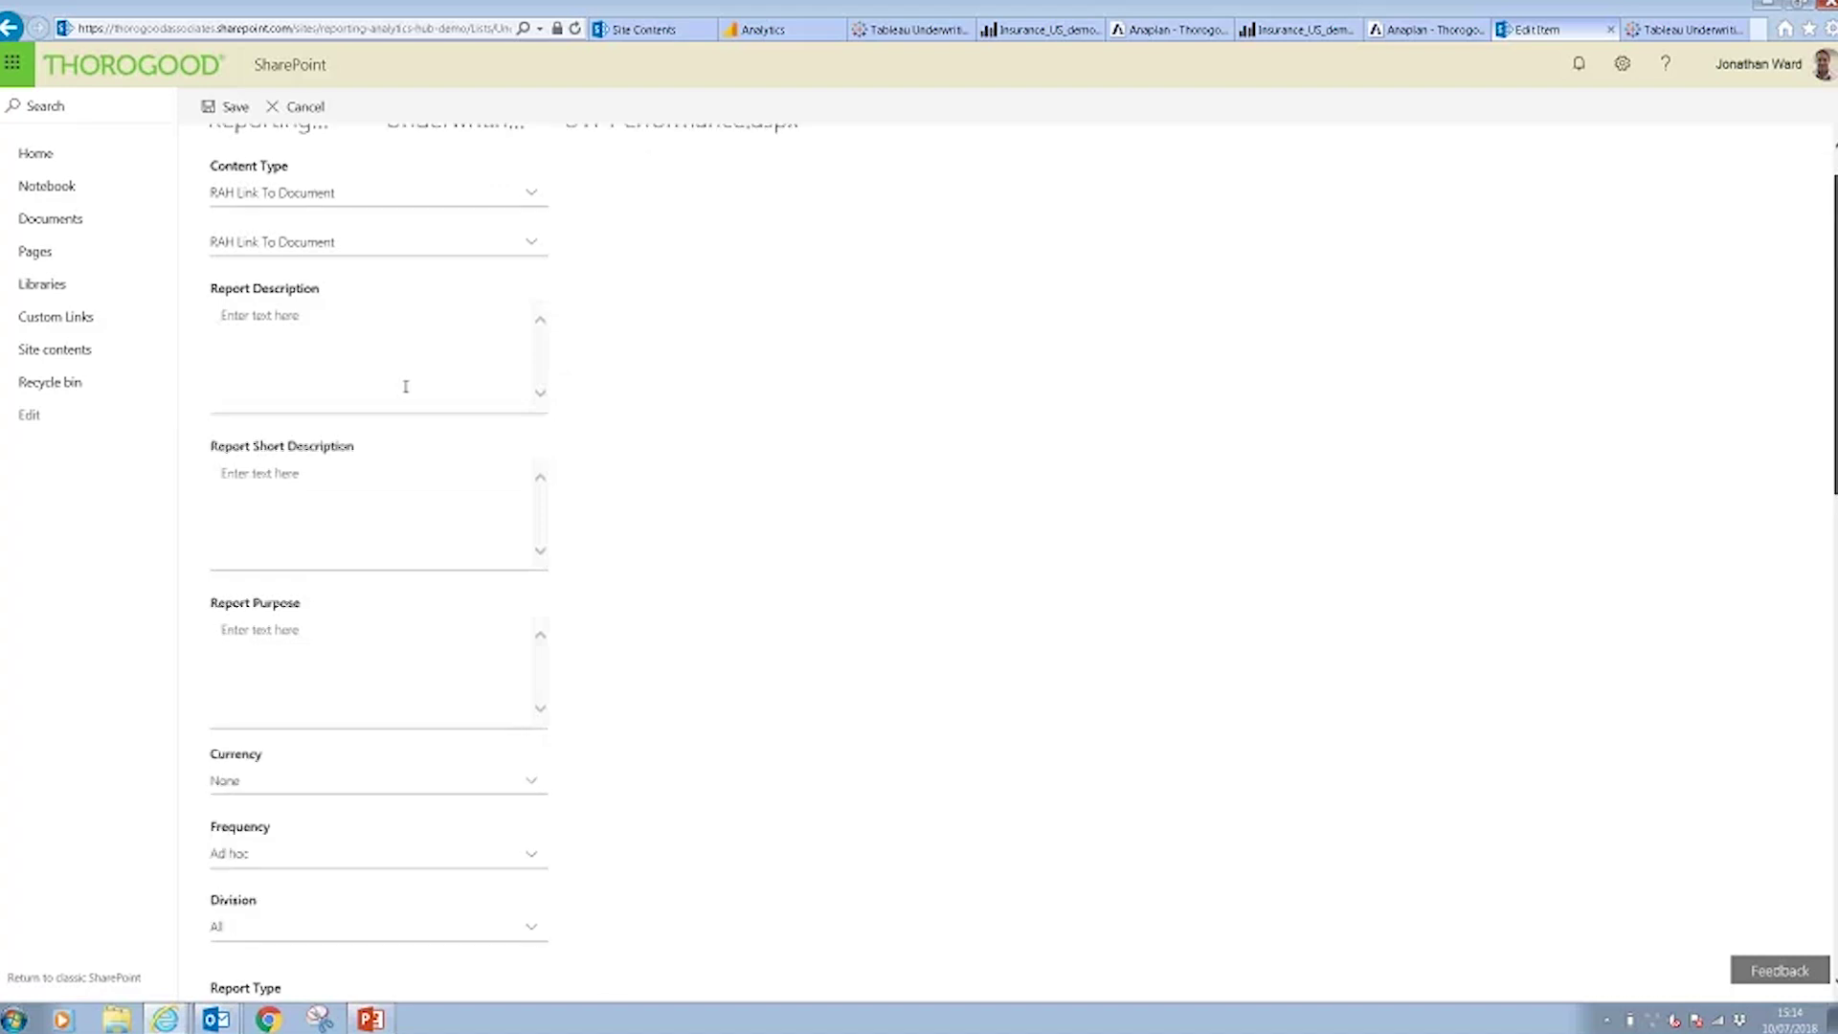
scroll(791, 525, "down", 1)
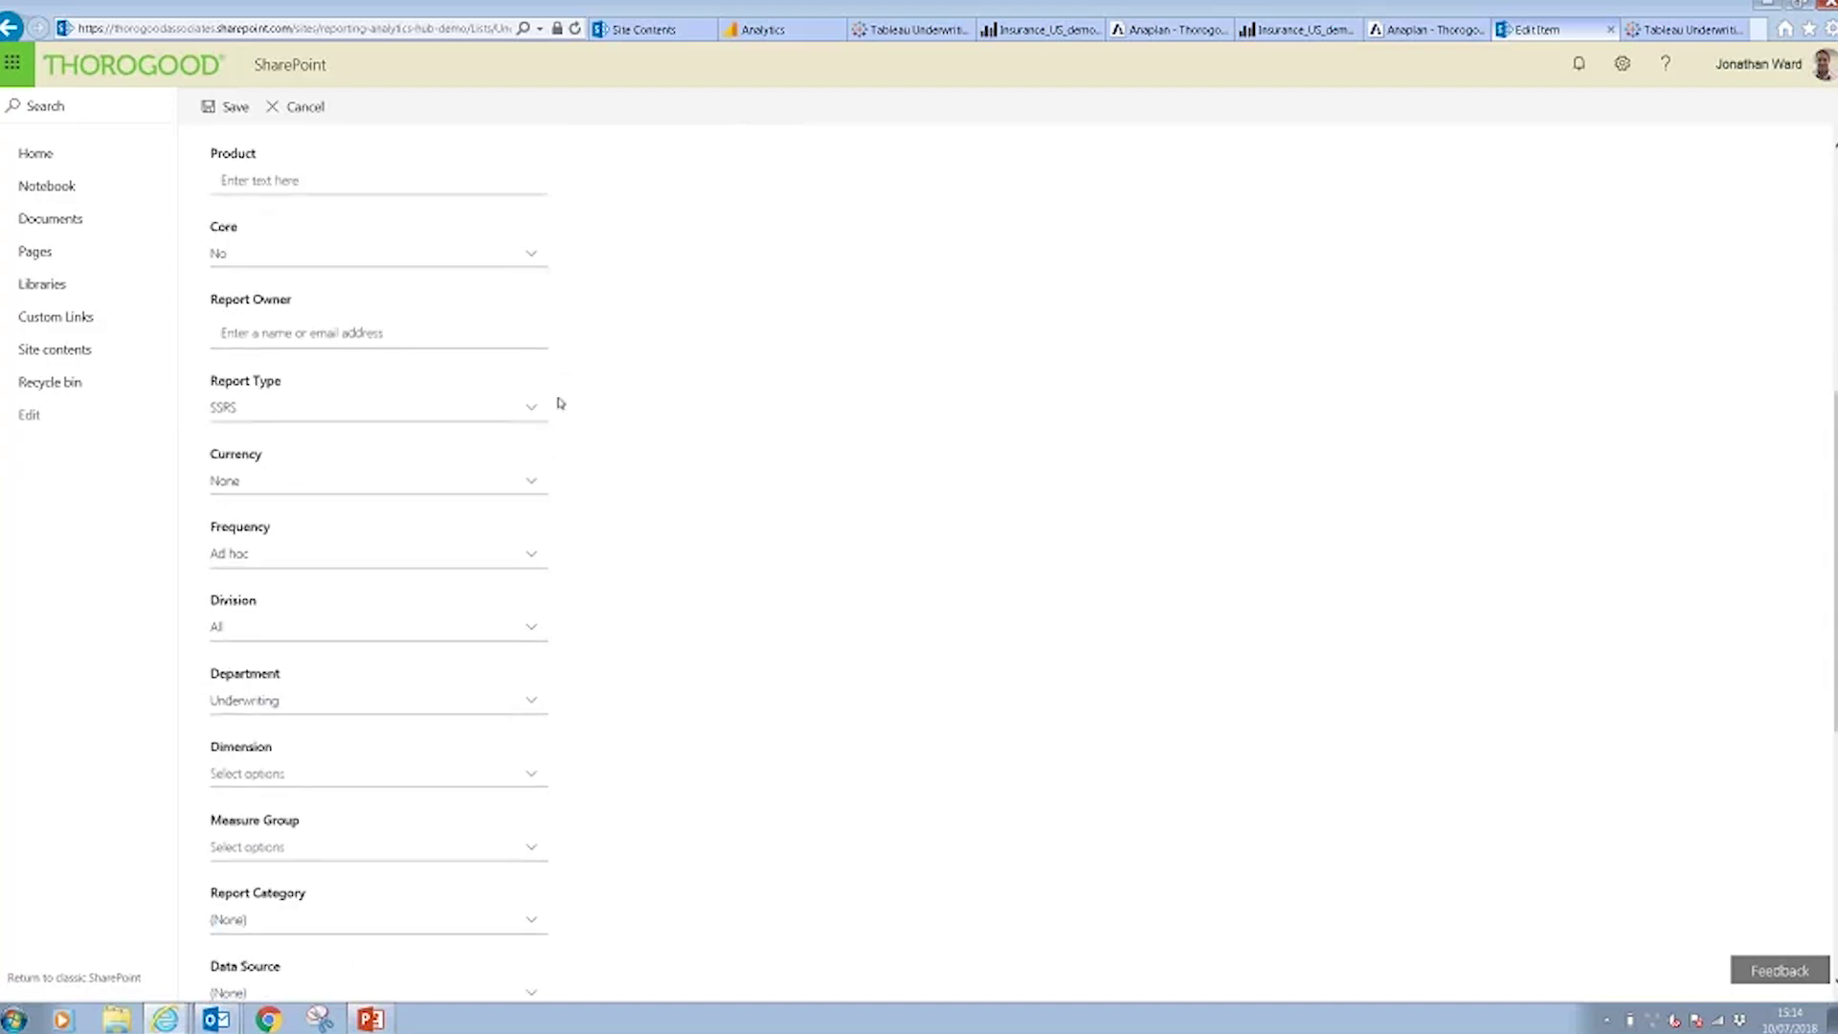
left_click(529, 407)
left_click(315, 603)
left_click(232, 109)
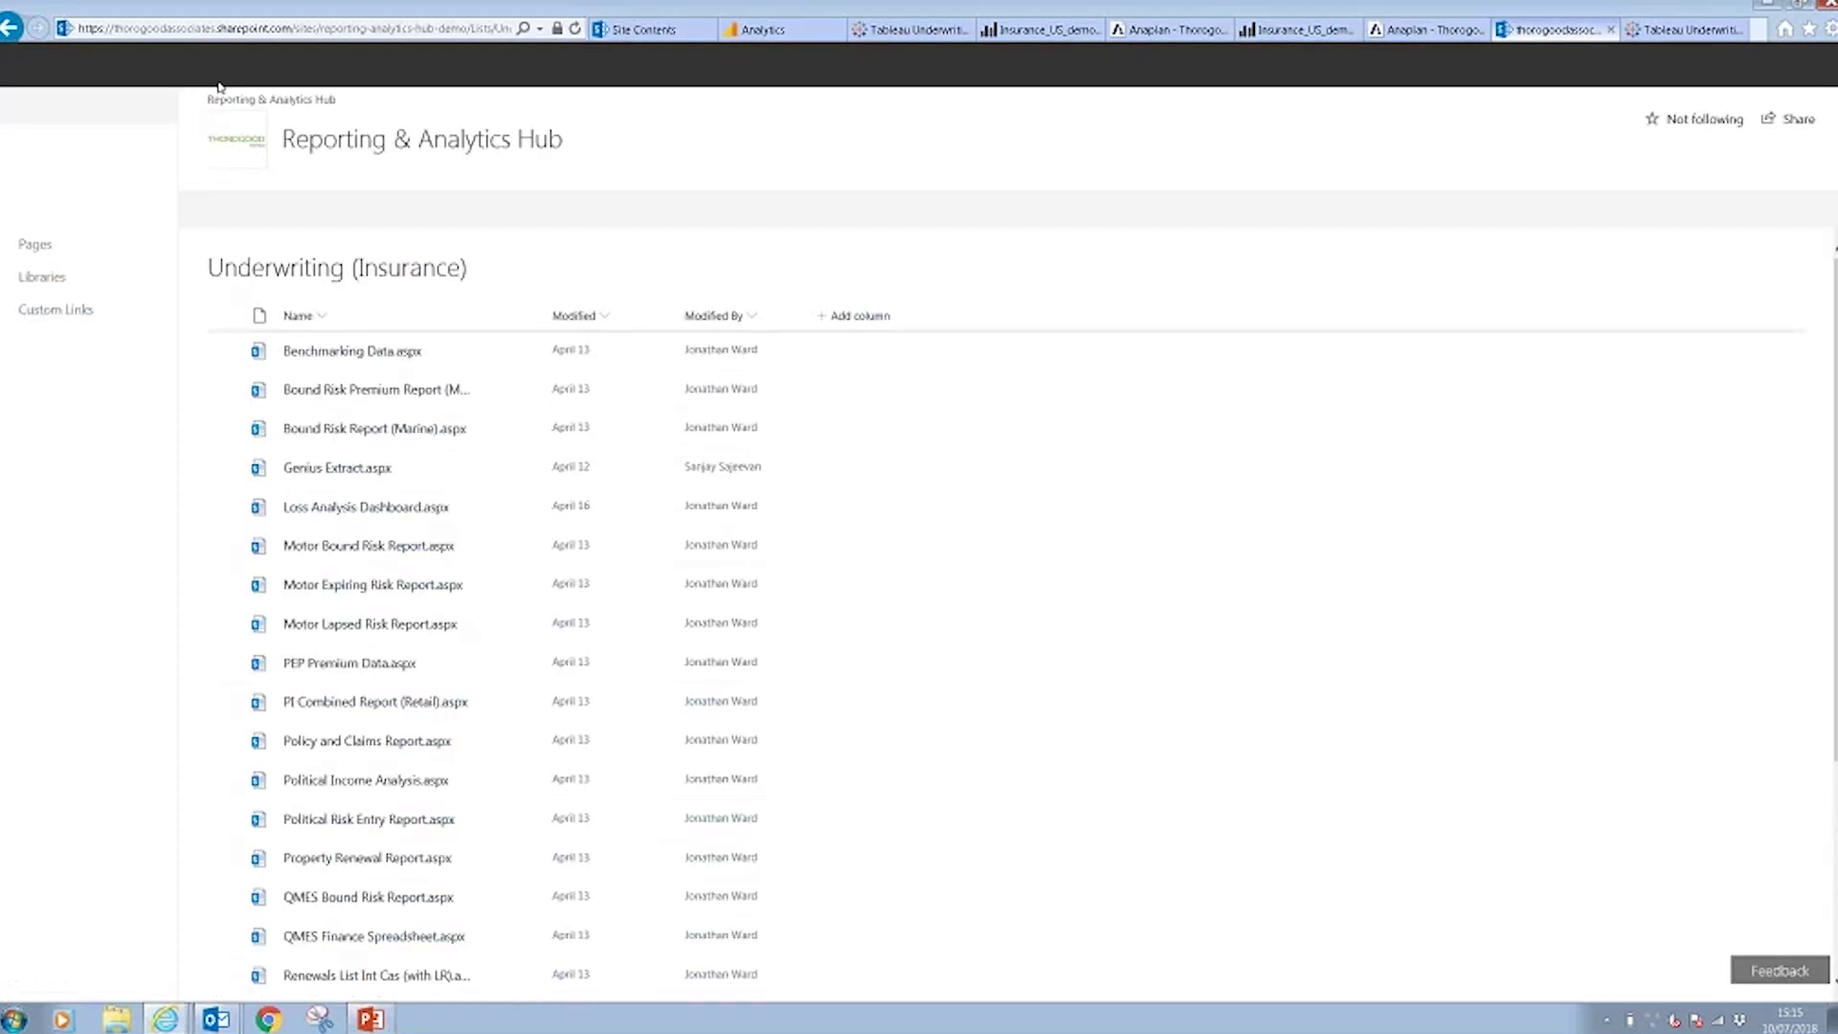
- Return to the Reporting & Analytics Hub home page and list the Underwriting (Insurance) reports
left_click(253, 107)
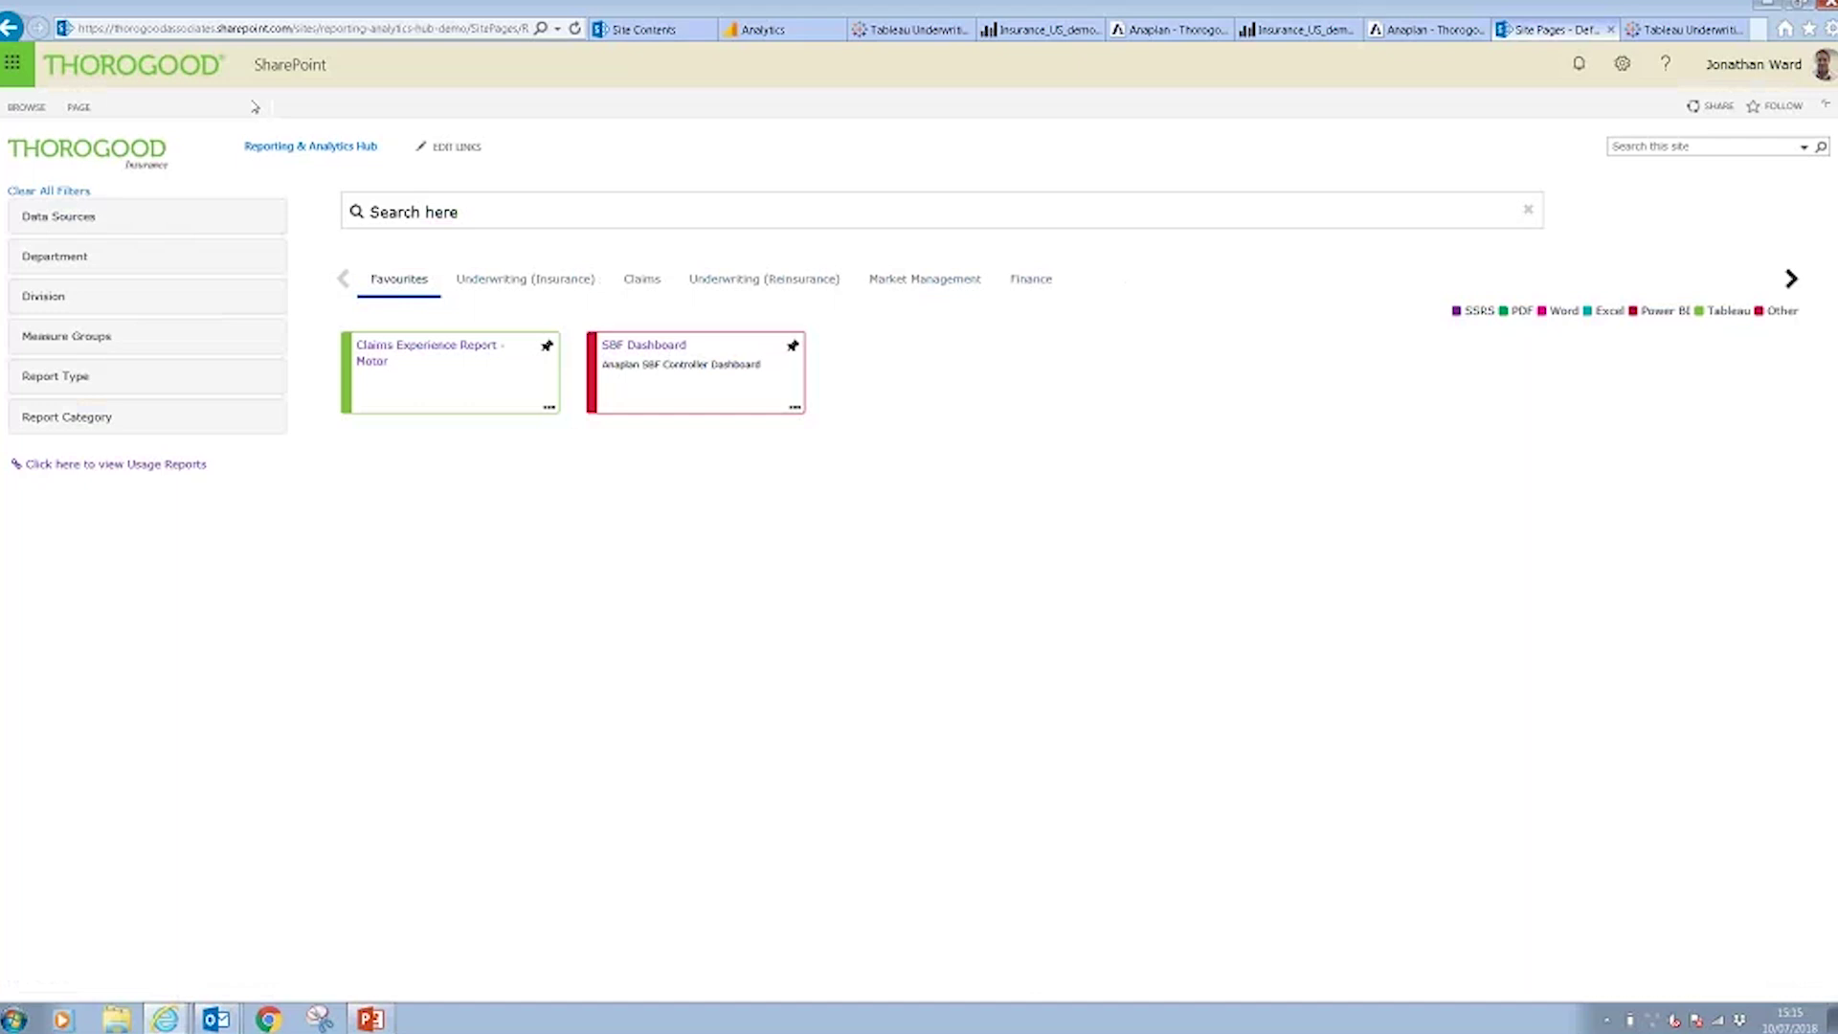
left_click(489, 280)
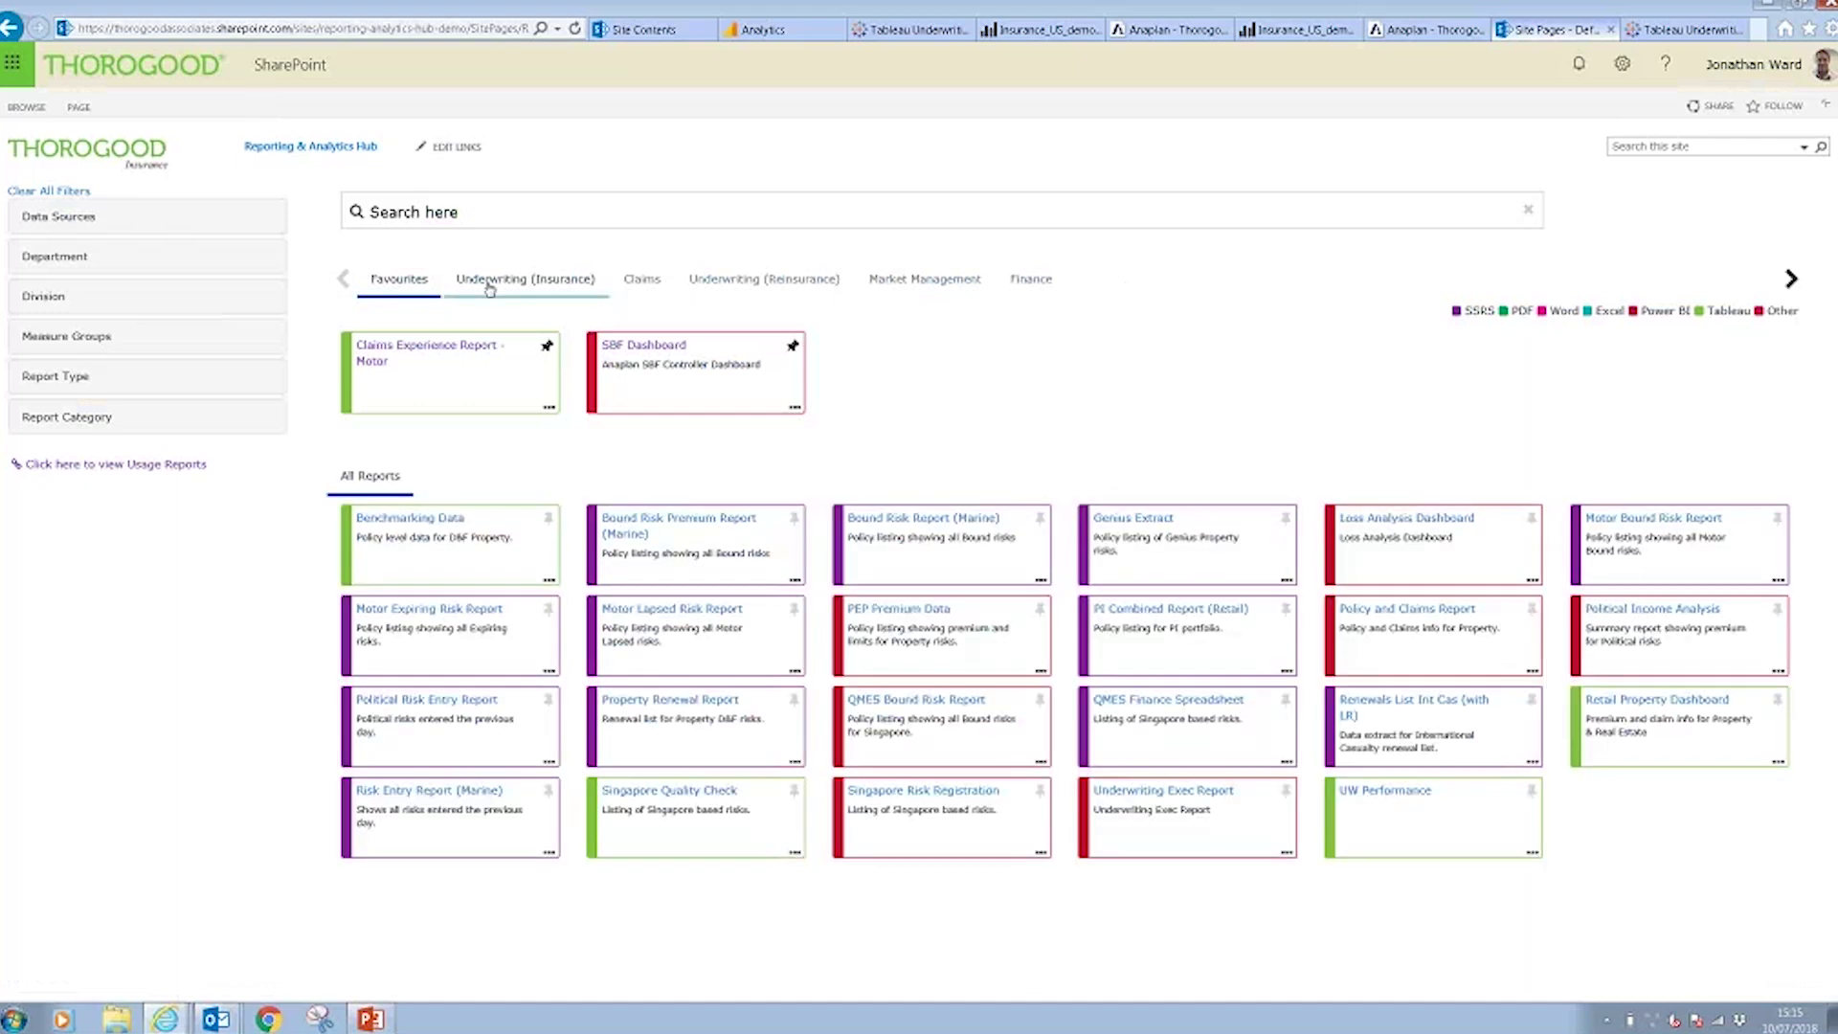
- Search the Underwriting (Insurance) reports for "perform" and open the details of the UW Performance report
left_click(511, 208)
type("perform")
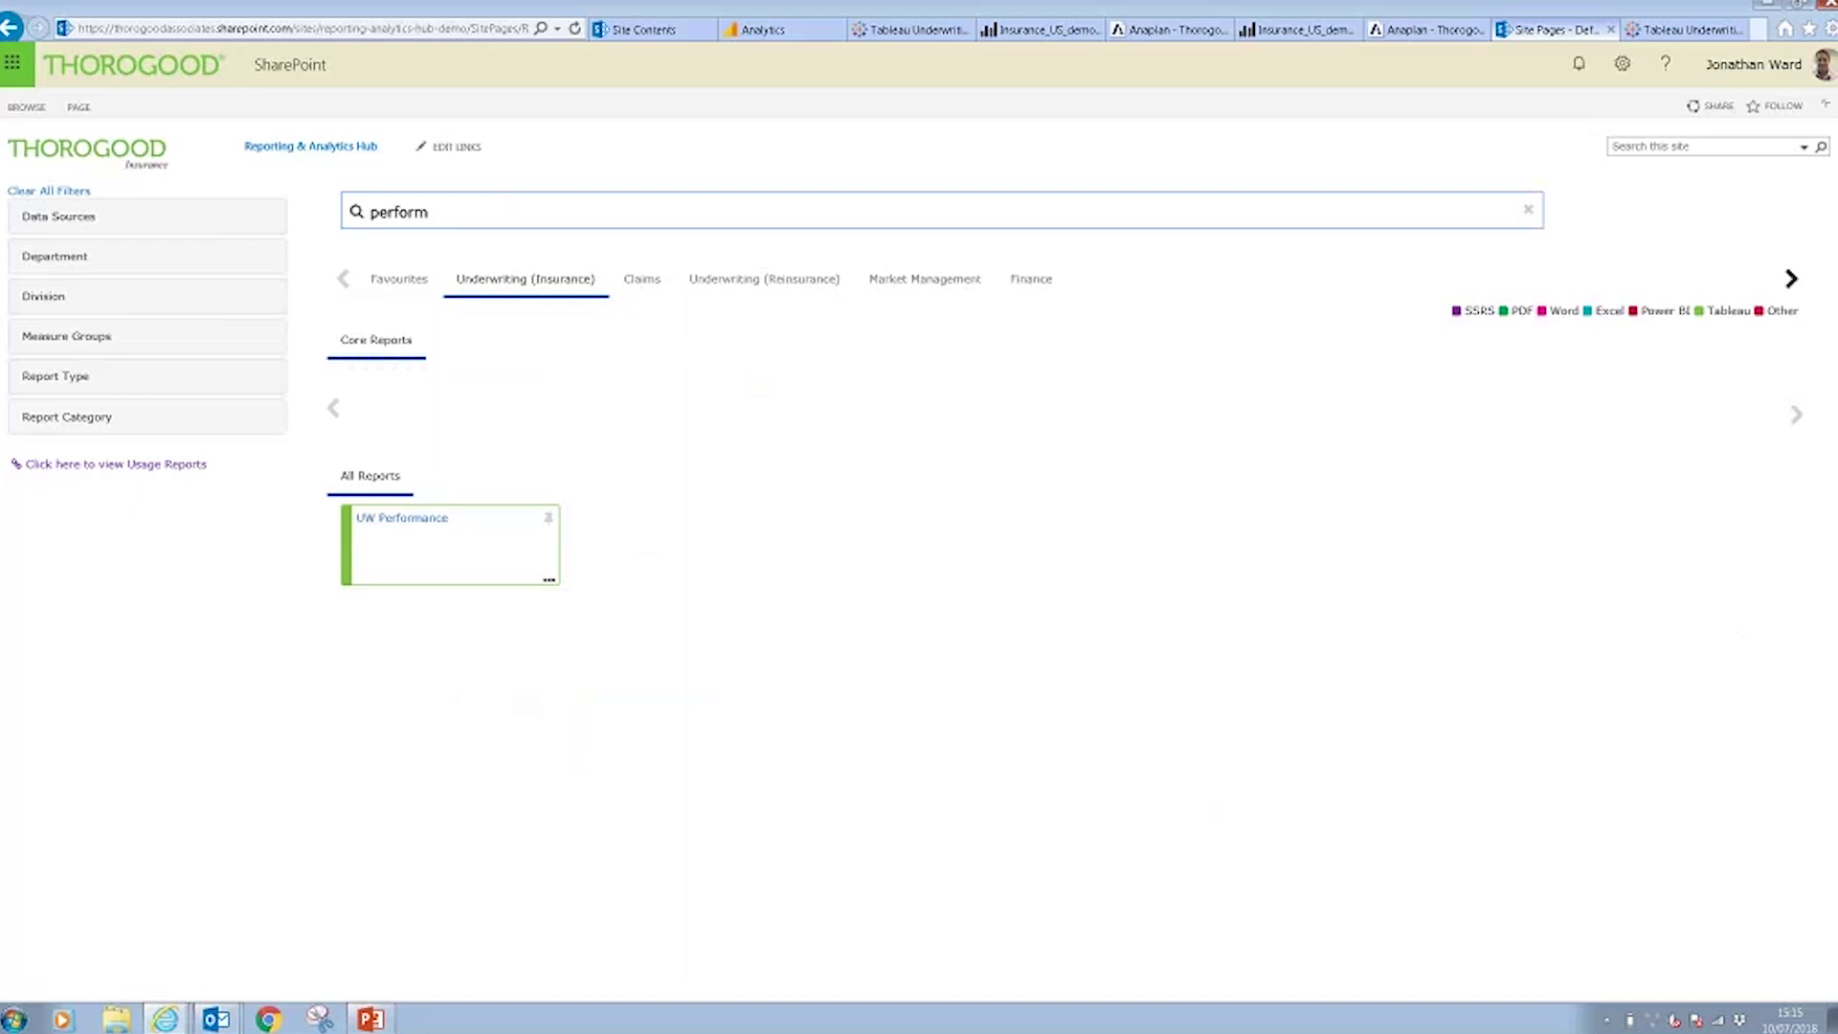
left_click(547, 582)
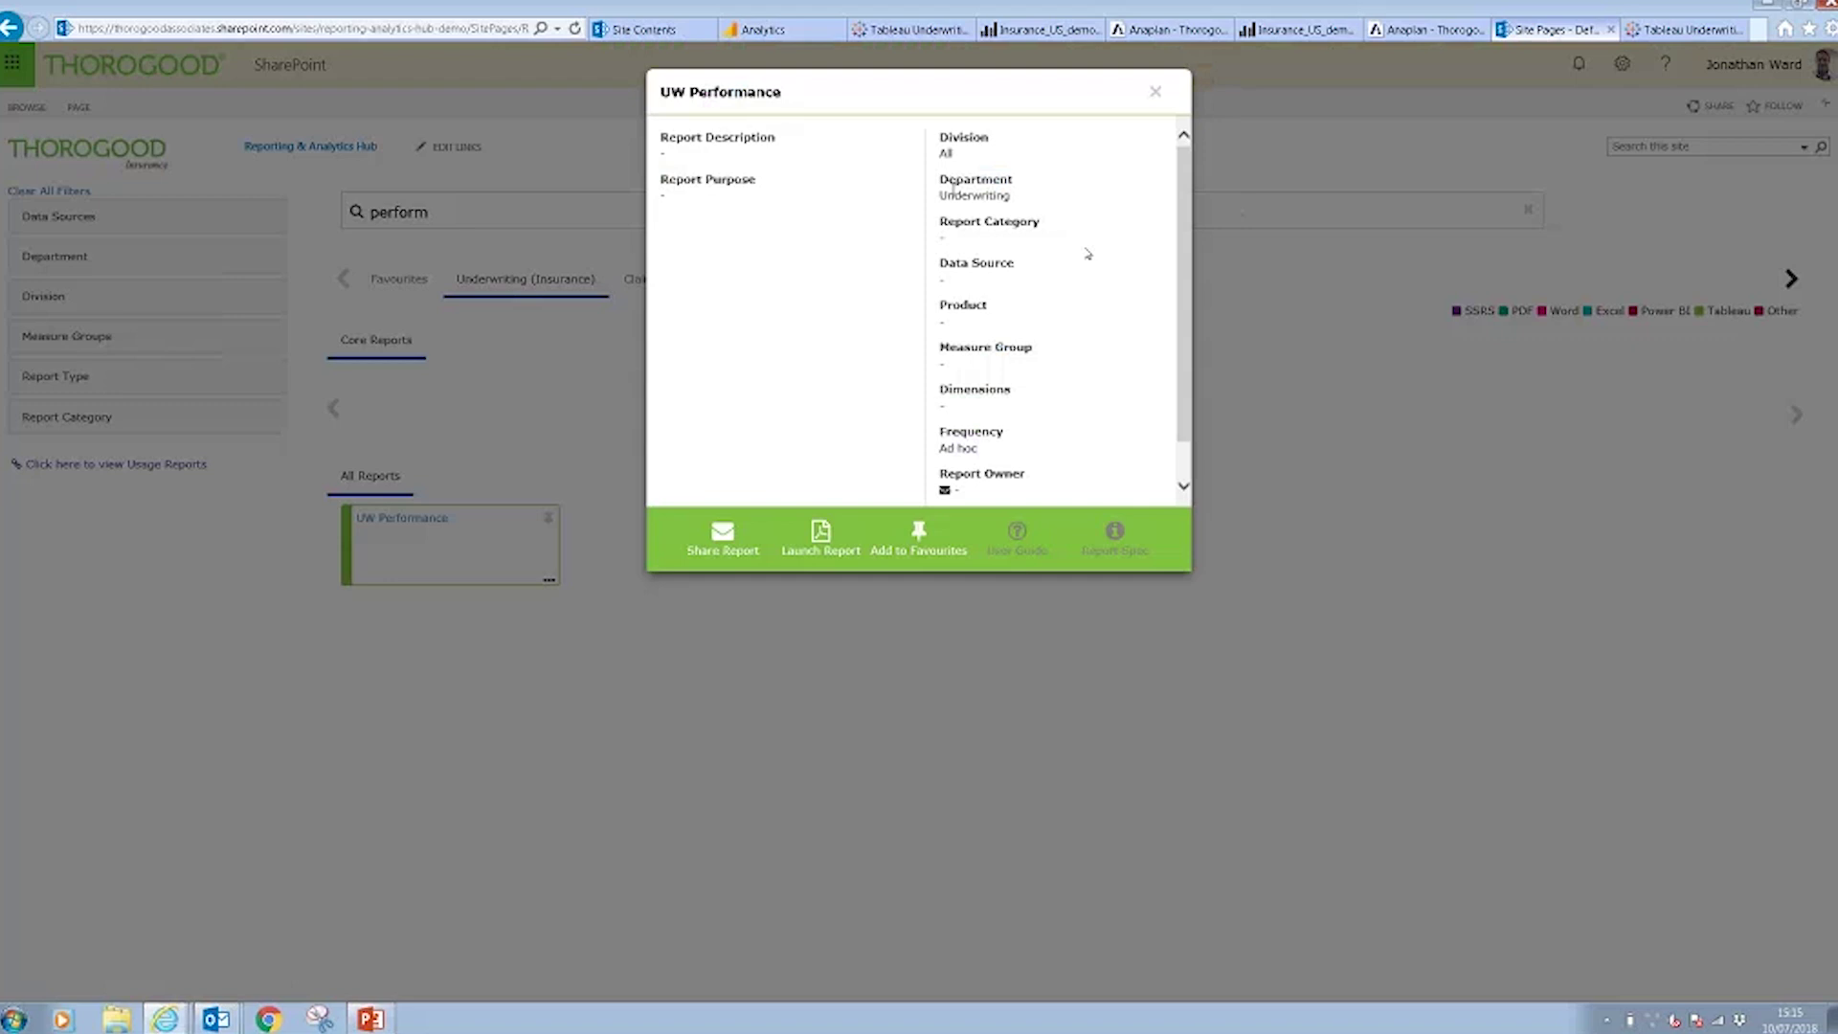
- Review the full metadata of the UW Performance report and launch the report
scroll(1183, 241, "down", 1)
scroll(1183, 240, "down", 2)
scroll(1184, 235, "up", 3)
left_click(821, 541)
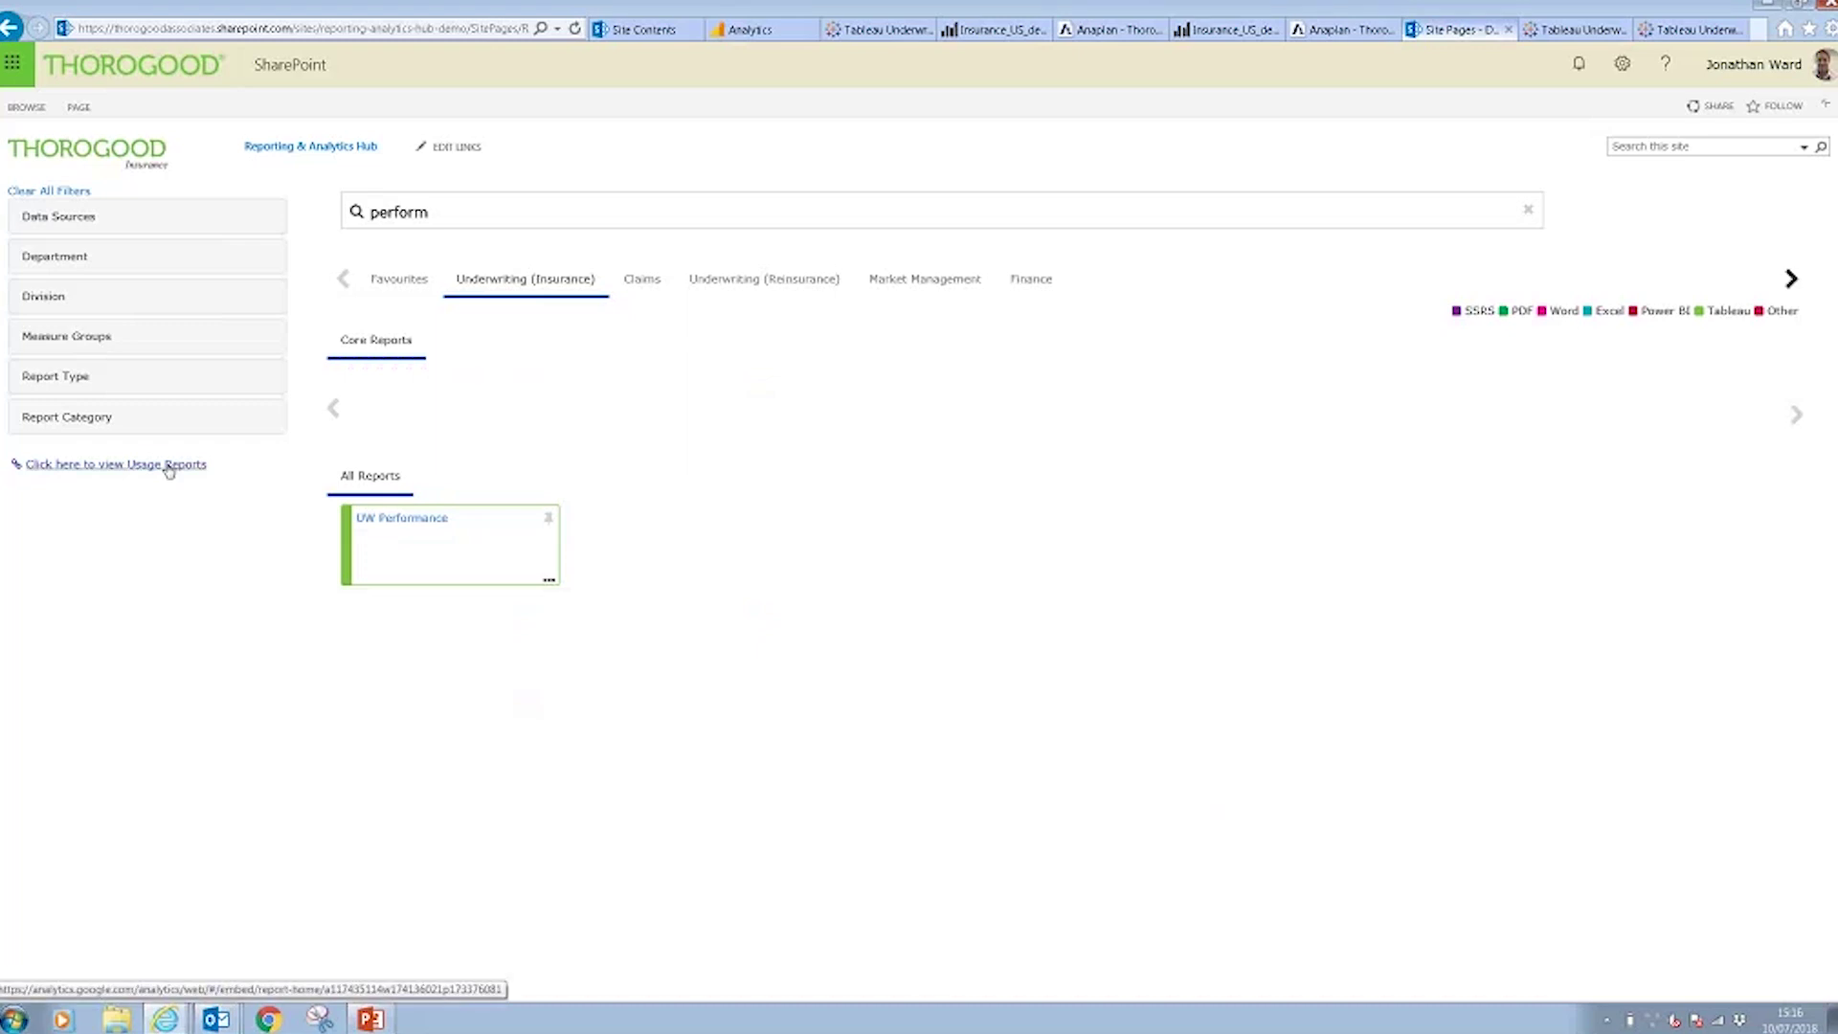
- Open the hub's usage reports and examine the Reporting and Analytics Hub Usage dashboard in Google Analytics, including hits by library and report type
left_click(169, 465)
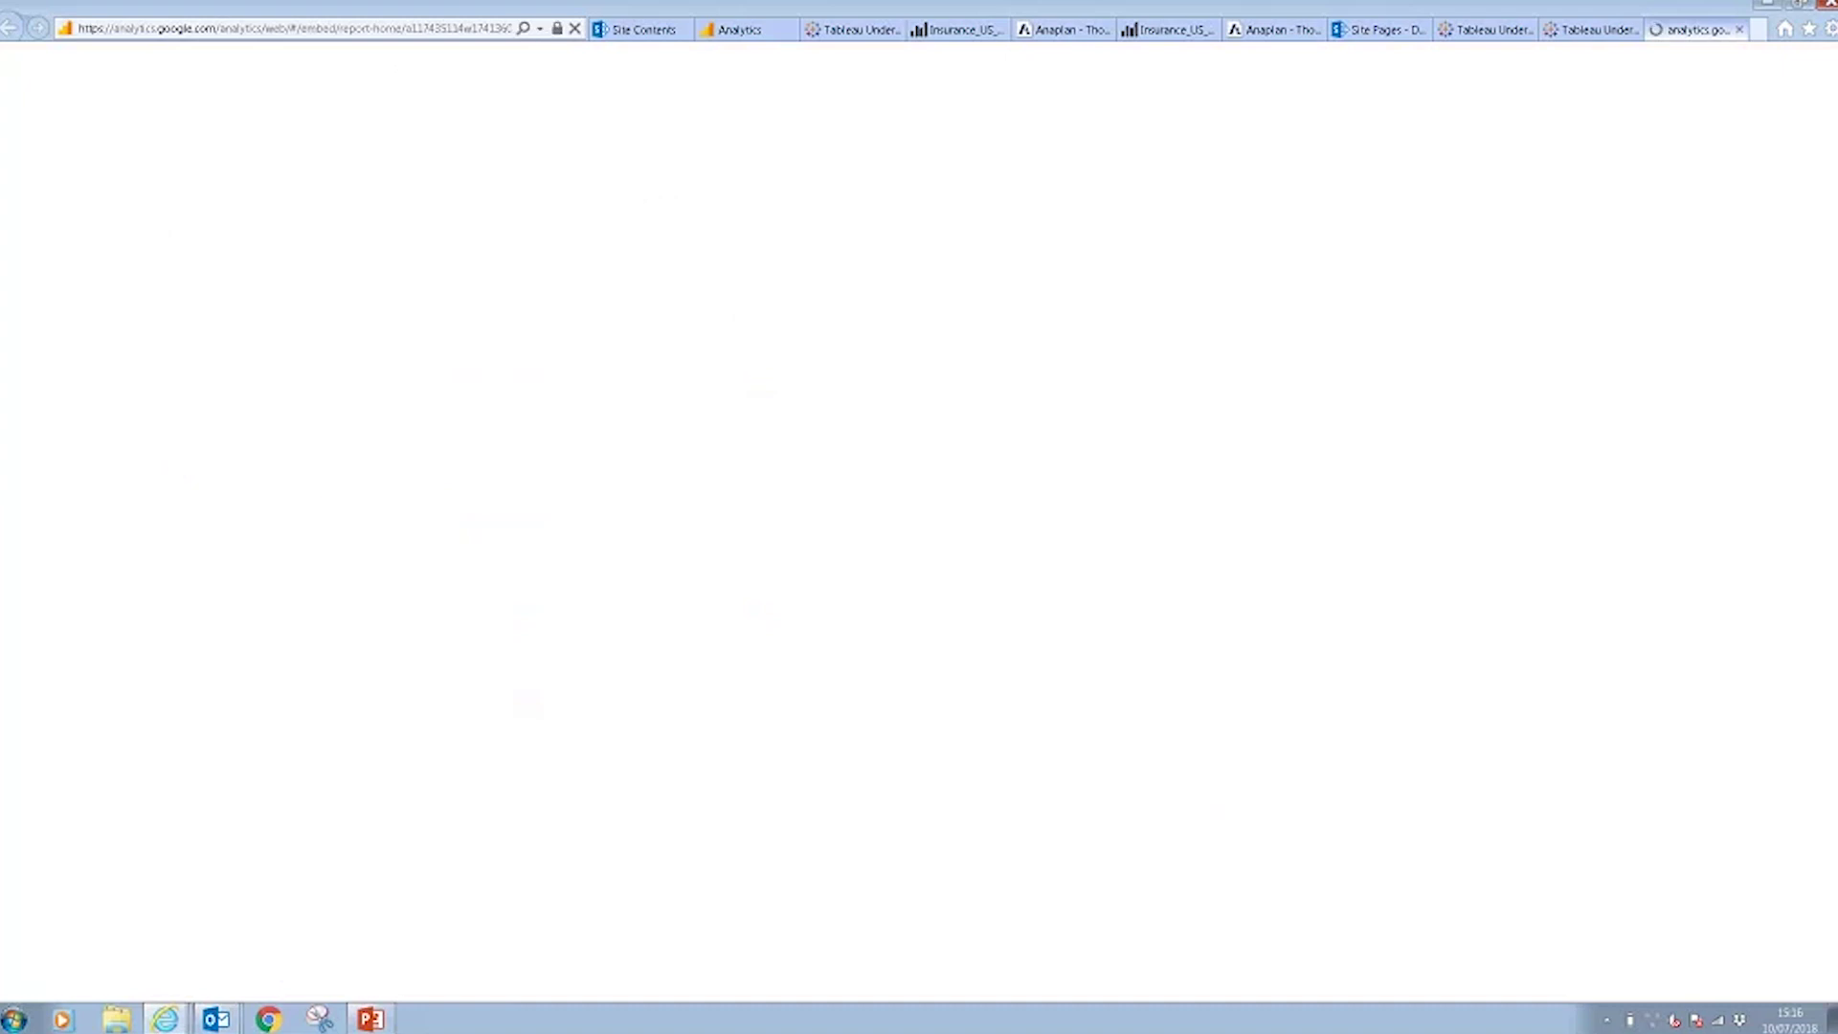
left_click(727, 34)
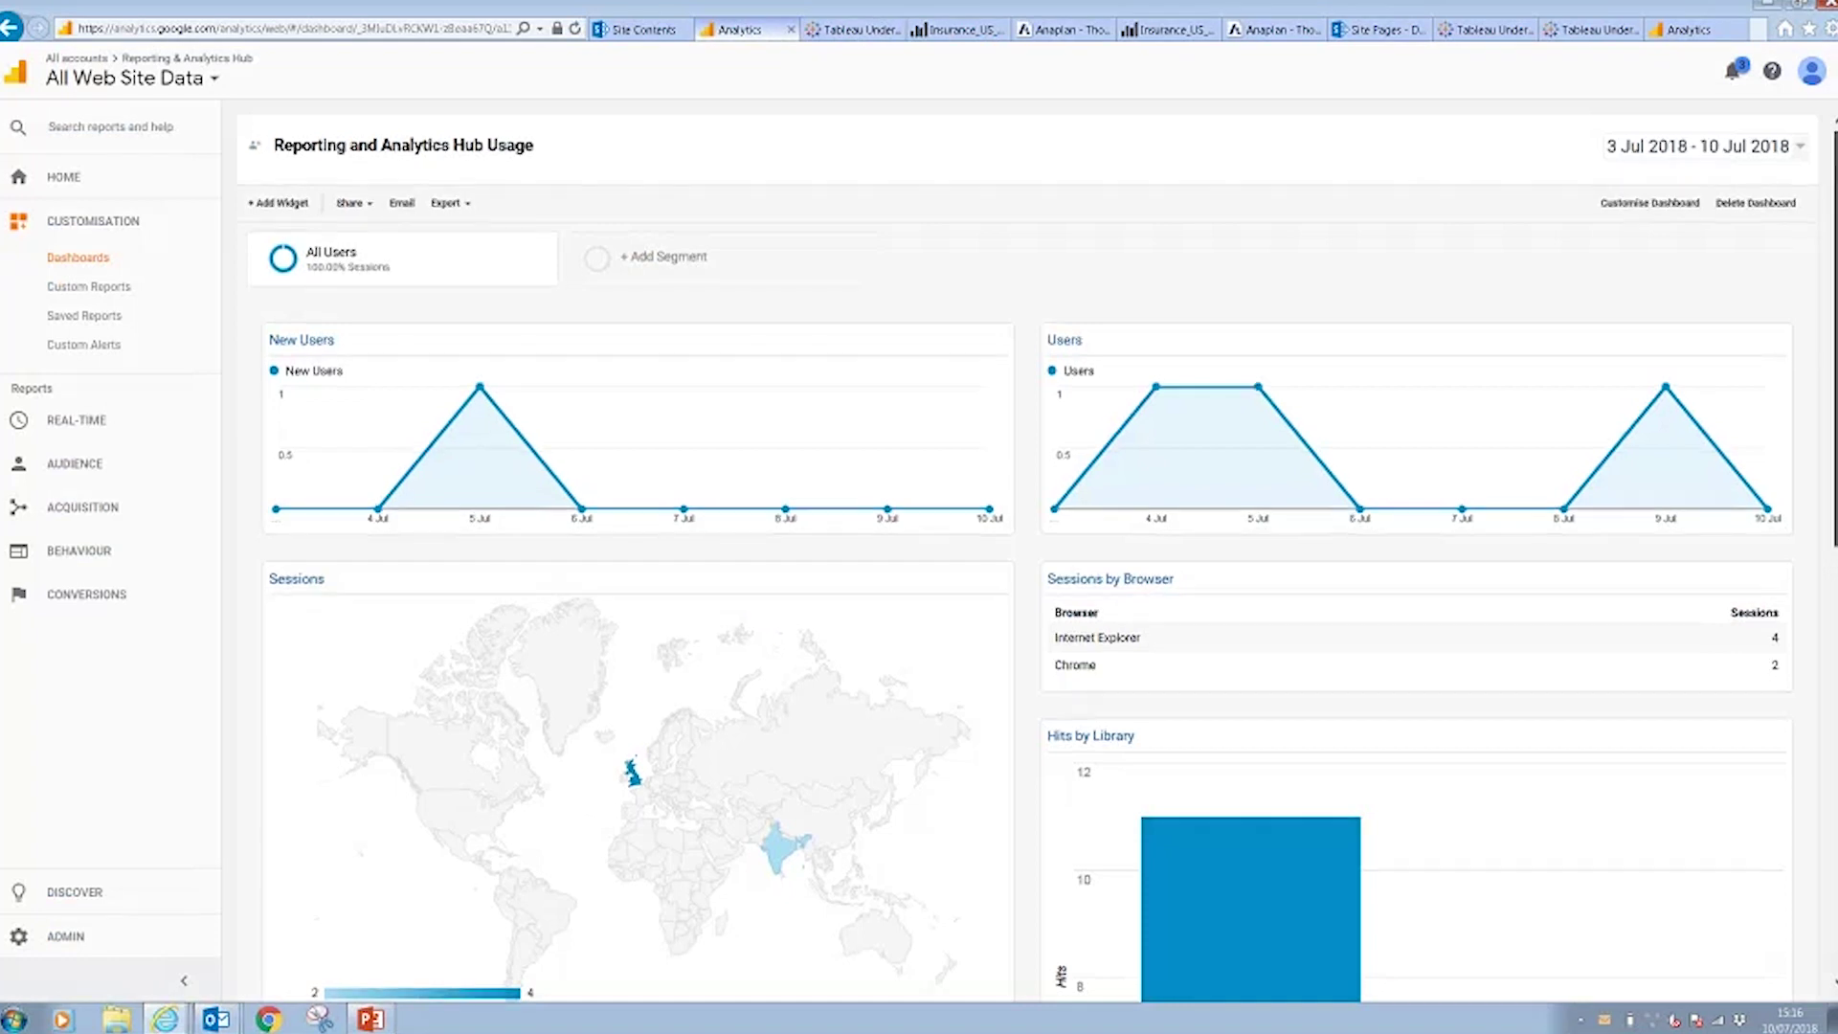
scroll(1027, 550, "down", 8)
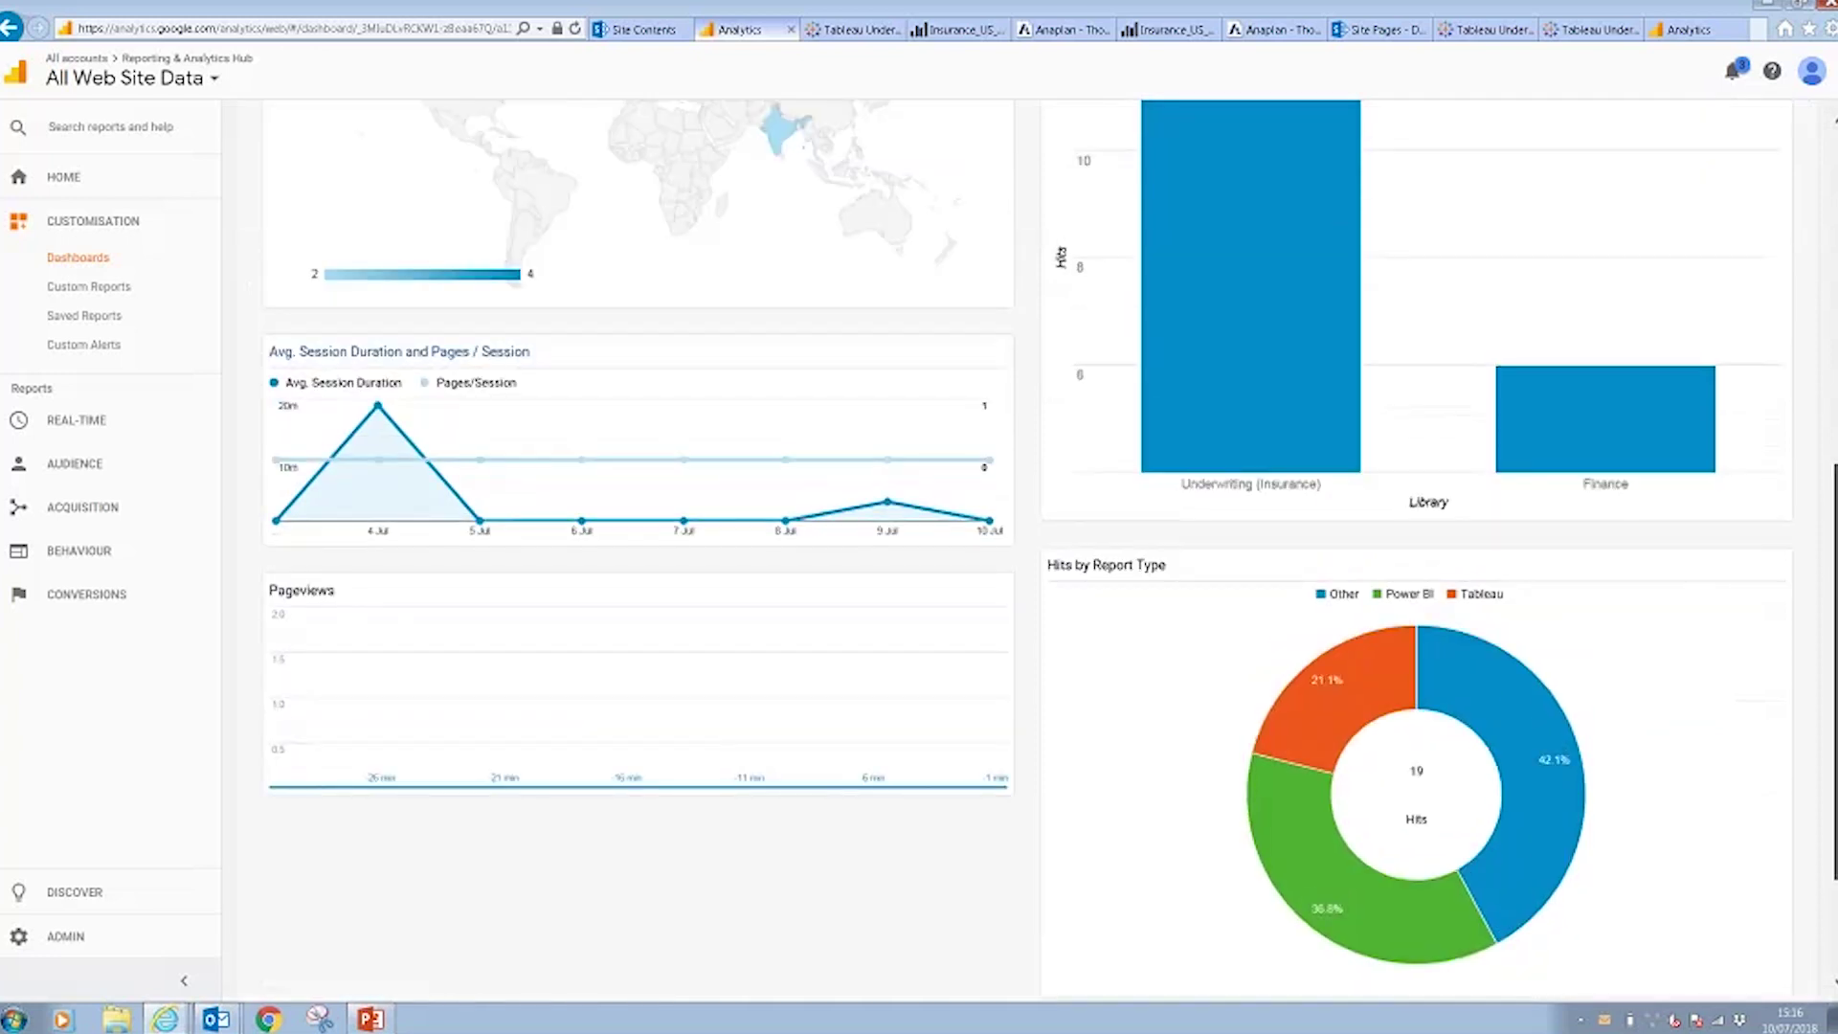
scroll(1029, 546, "up", 5)
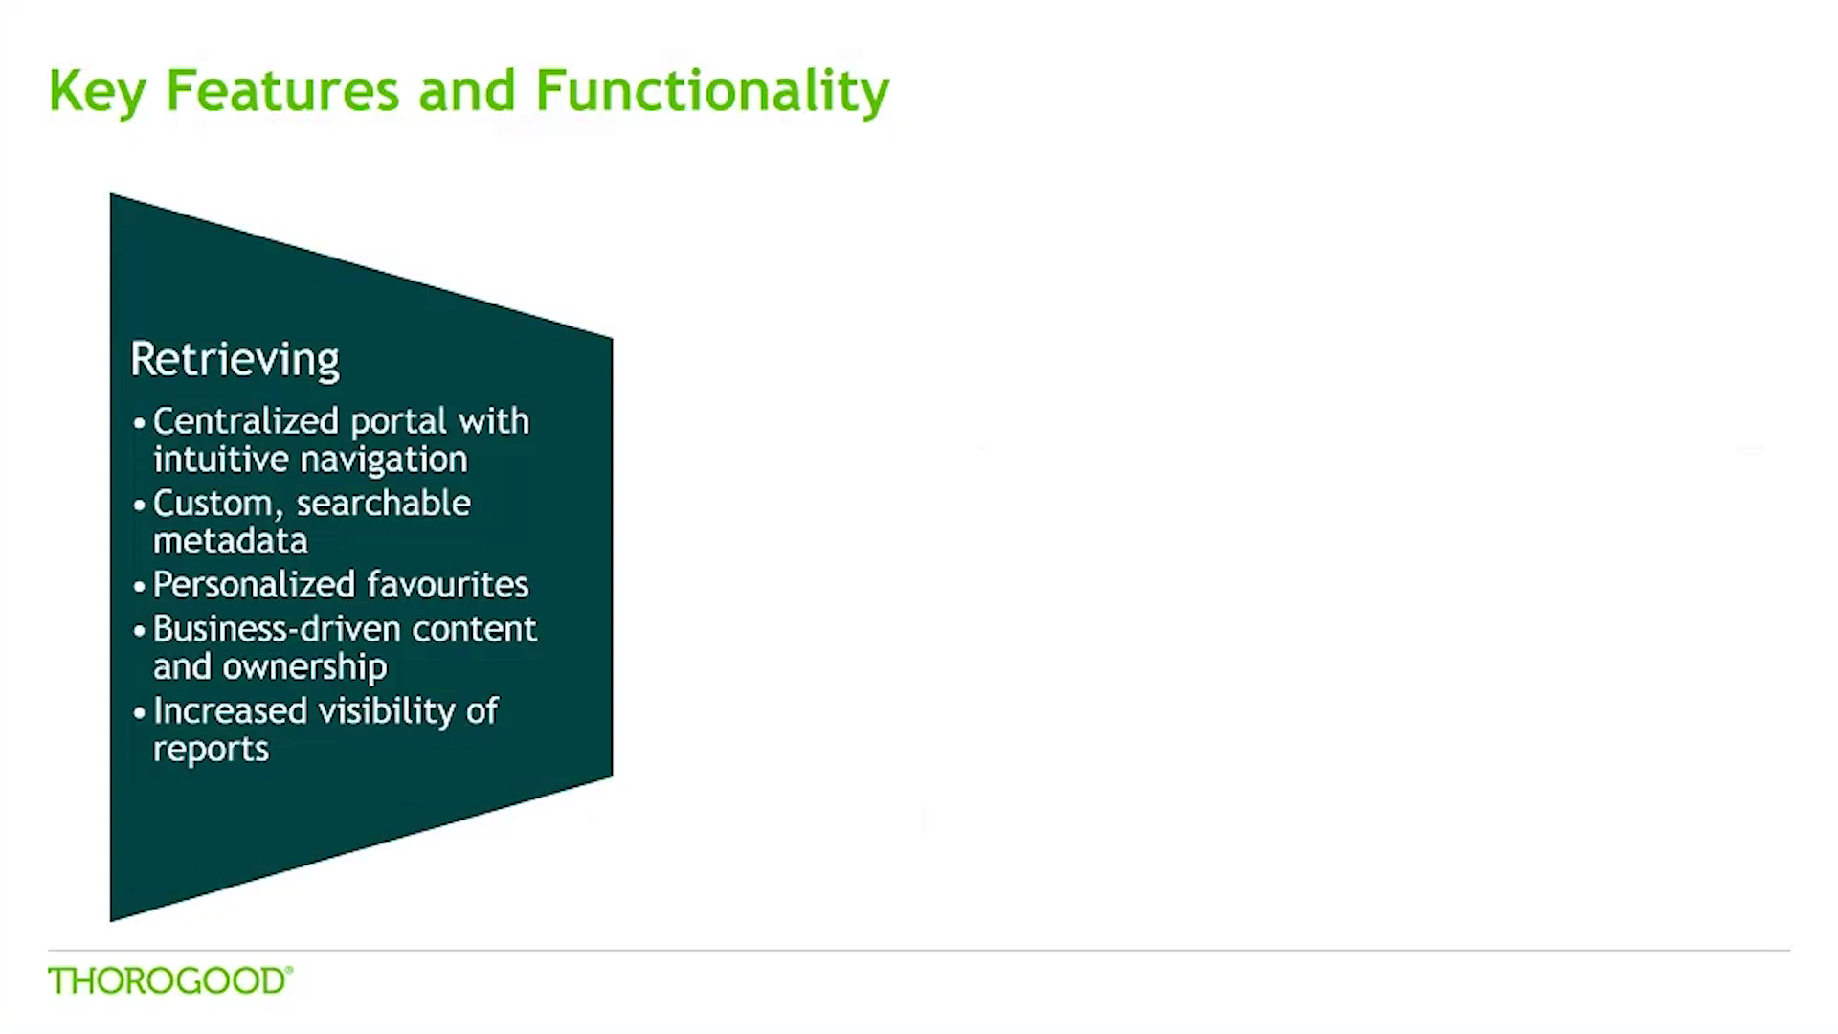
key("Right")
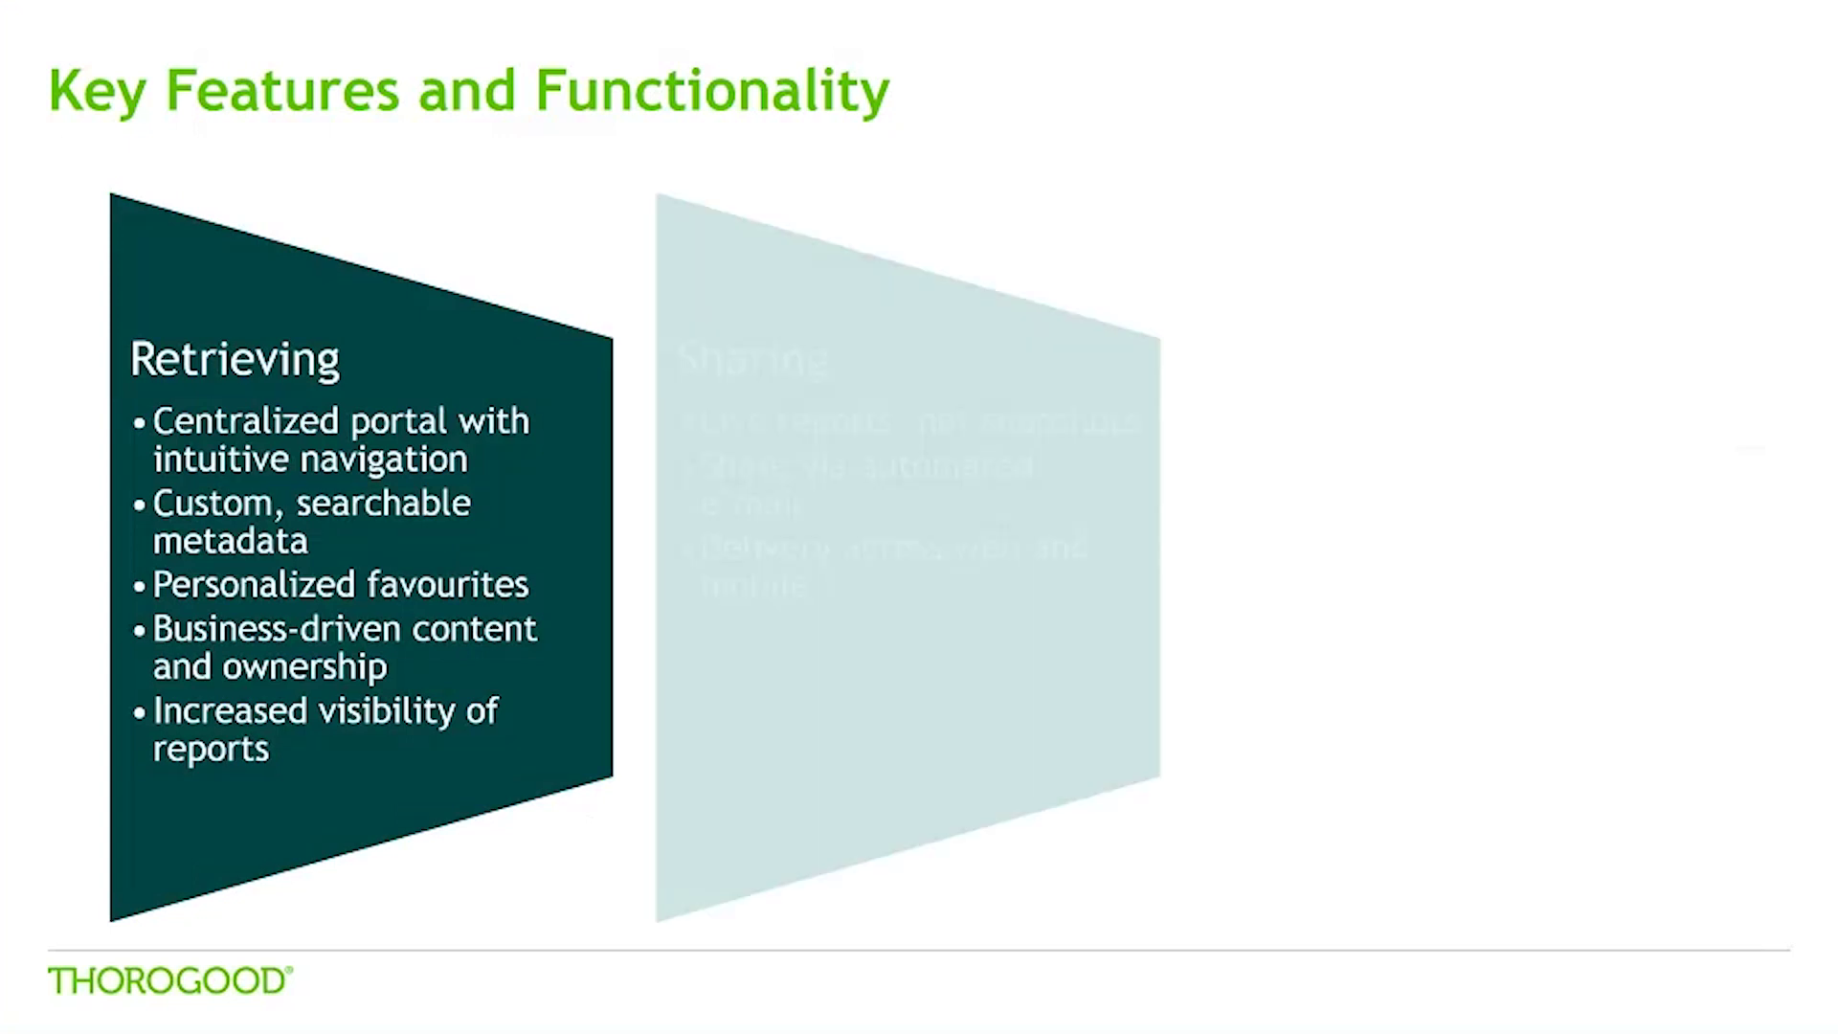